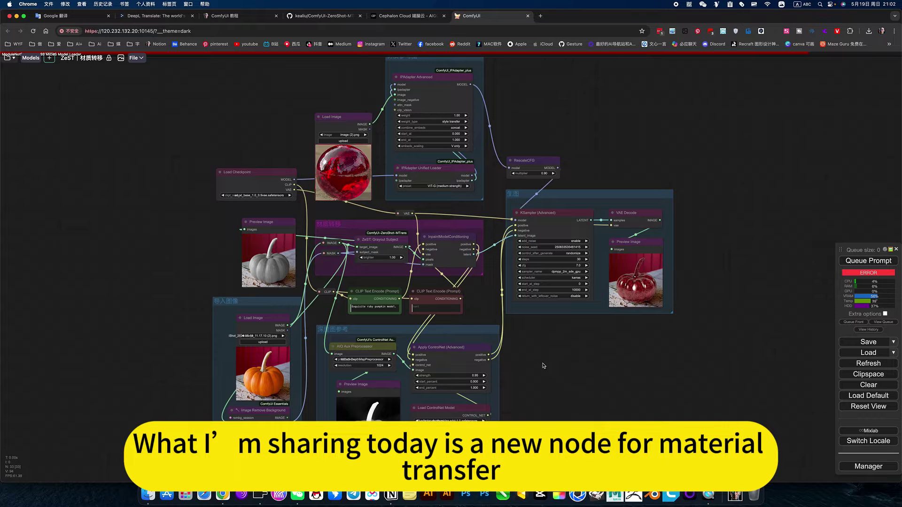
Step: Examine the ZeST: Grayout Subject node and the surrounding material transfer workflow
{"action": "left_click_drag", "start_coordinate": [544, 369], "coordinate": [573, 376]}
{"action": "scroll", "coordinate": [389, 262], "scroll_direction": "up", "scroll_amount": 10}
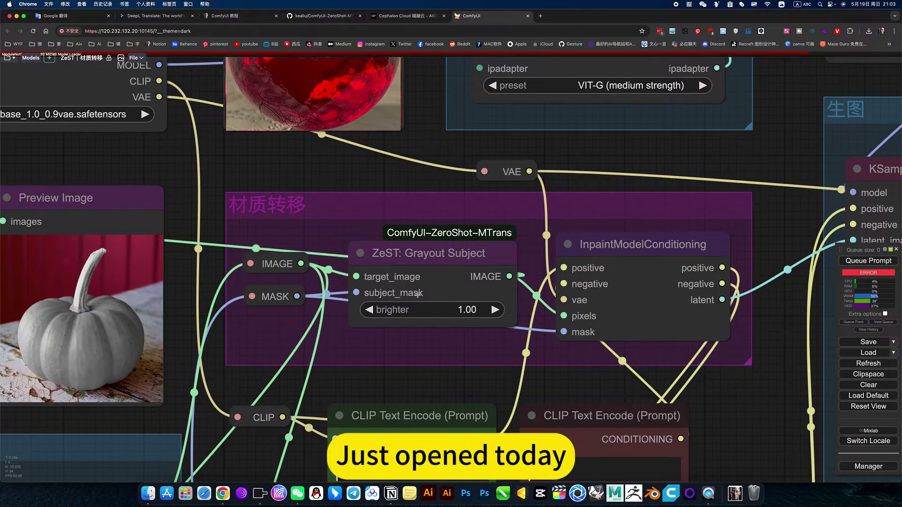
{"action": "scroll", "coordinate": [418, 294], "scroll_direction": "down", "scroll_amount": 10}
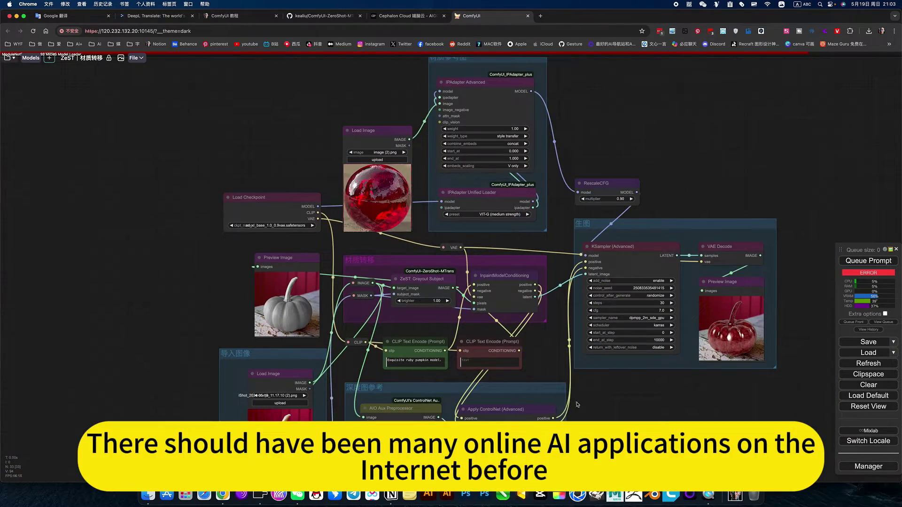
{"action": "left_click_drag", "start_coordinate": [609, 401], "coordinate": [605, 346]}
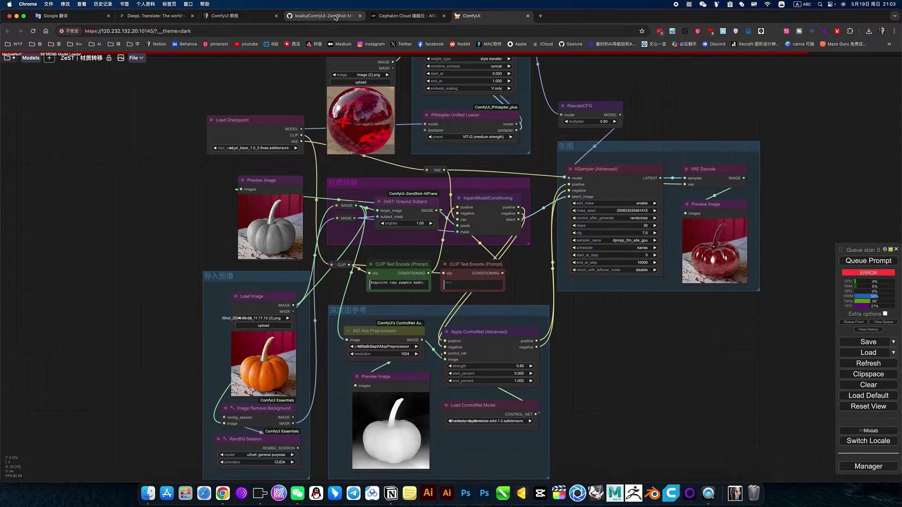
Step: Open the ComfyUI-ZeroShot-MTrans GitHub repository and review the README's method diagram and sample workflow images
{"action": "left_click", "coordinate": [324, 16]}
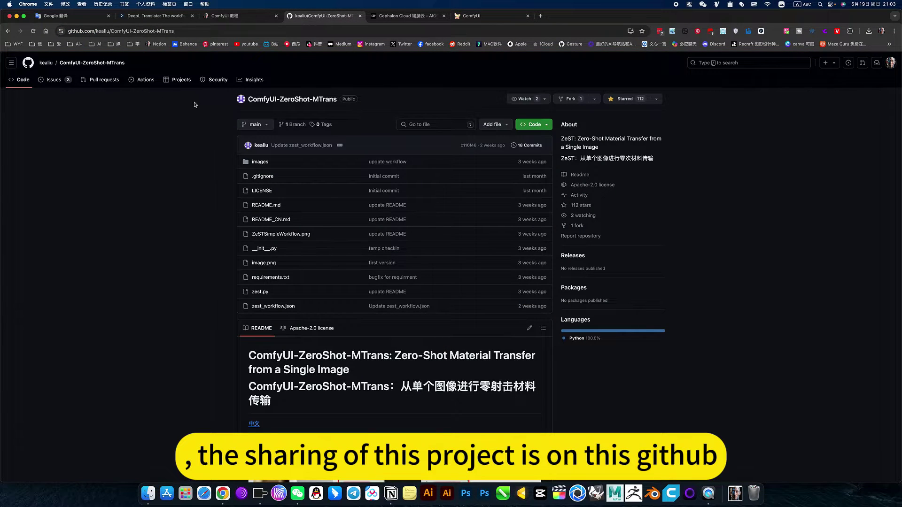
{"action": "scroll", "coordinate": [370, 168], "scroll_direction": "down", "scroll_amount": 15}
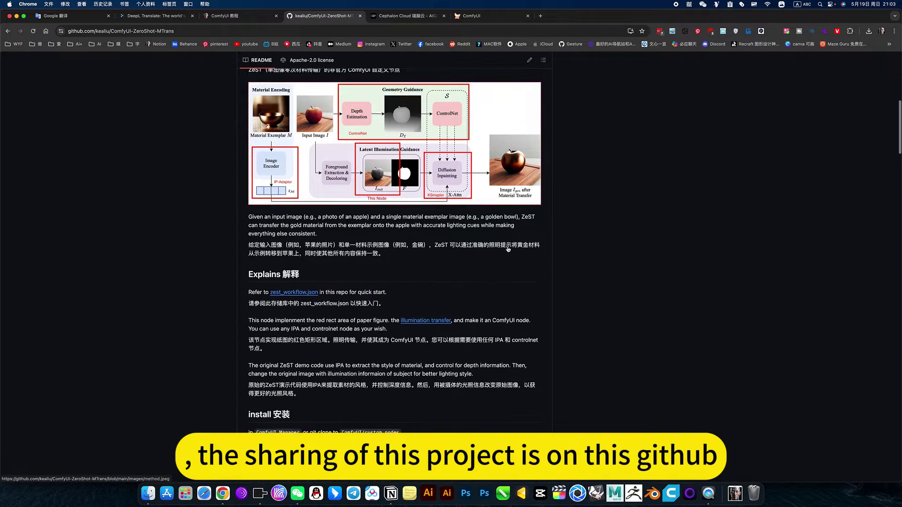
{"action": "scroll", "coordinate": [425, 178], "scroll_direction": "up", "scroll_amount": 3}
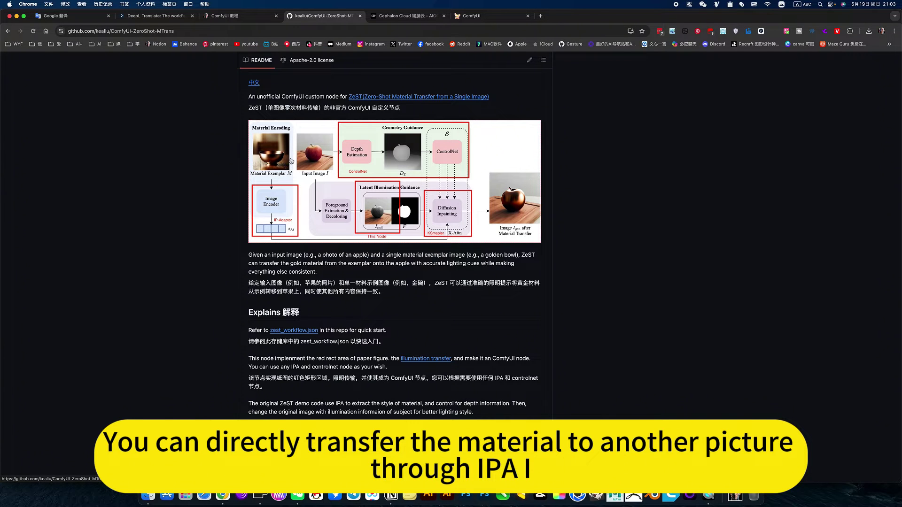
{"action": "scroll", "coordinate": [511, 211], "scroll_direction": "down", "scroll_amount": 15}
{"action": "scroll", "coordinate": [477, 232], "scroll_direction": "down", "scroll_amount": 3}
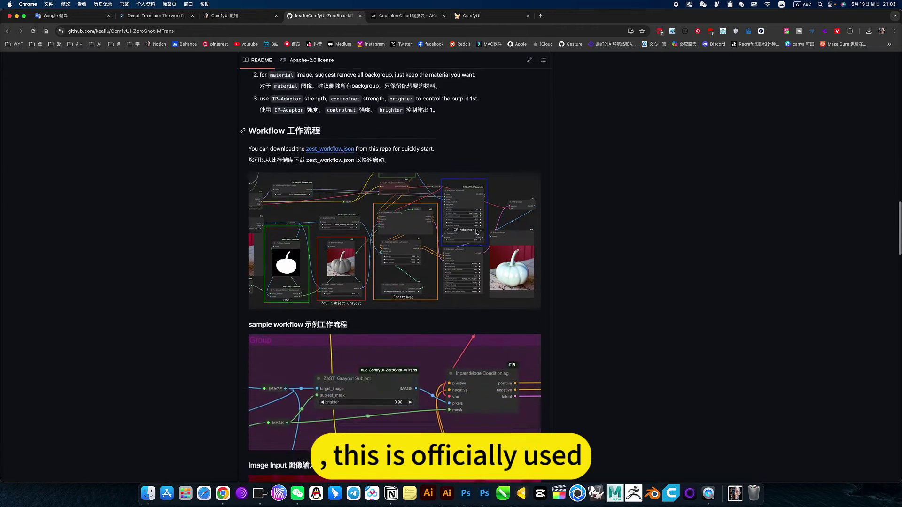
{"action": "scroll", "coordinate": [388, 218], "scroll_direction": "down", "scroll_amount": 6}
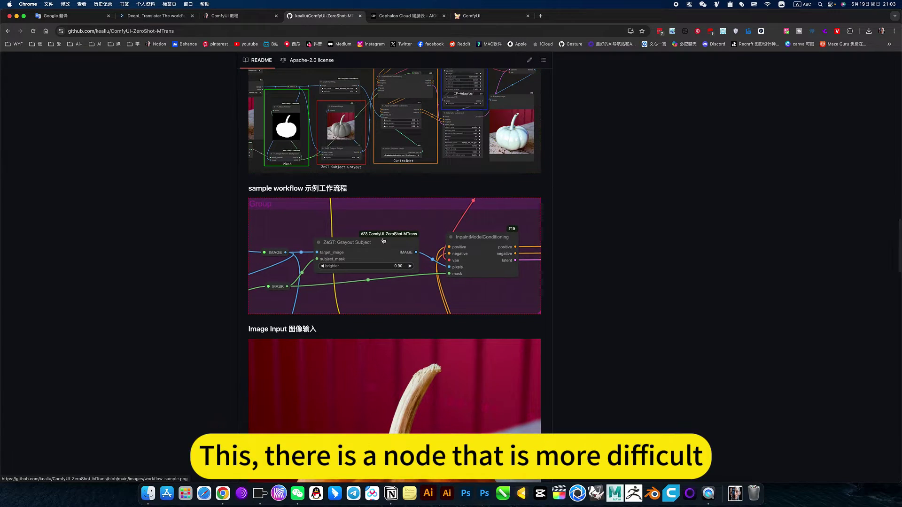
Step: Return to the ComfyUI workflow and examine the separate depth-map test nodes, including the MiDaS Depth Approximation and MiDaS Model Loader chain
{"action": "left_click", "coordinate": [483, 18]}
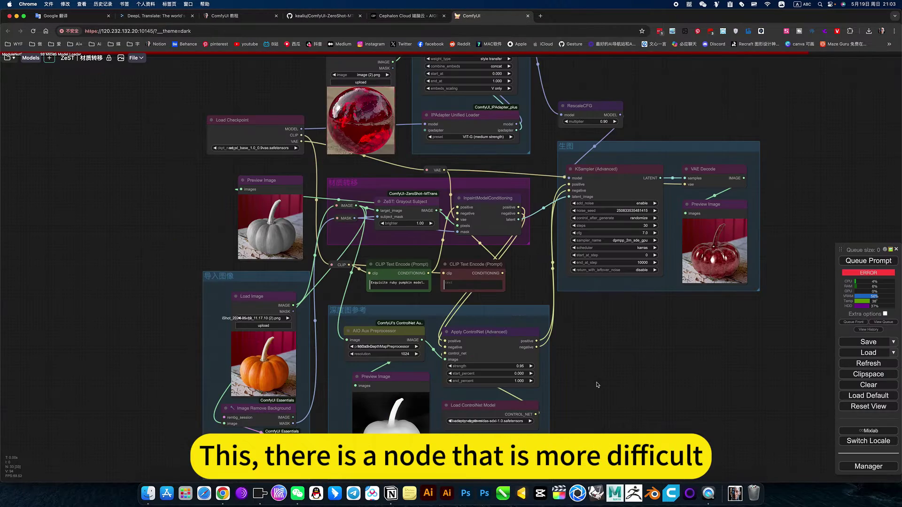
{"action": "left_click_drag", "start_coordinate": [577, 335], "coordinate": [502, 49]}
{"action": "left_click_drag", "start_coordinate": [607, 379], "coordinate": [635, 195]}
{"action": "scroll", "coordinate": [631, 188], "scroll_direction": "up", "scroll_amount": 2}
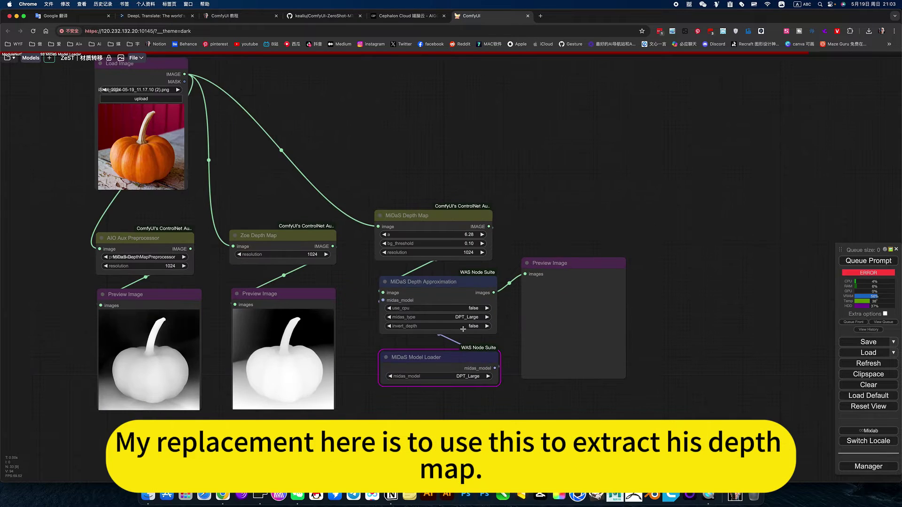
{"action": "scroll", "coordinate": [460, 329], "scroll_direction": "up", "scroll_amount": 4}
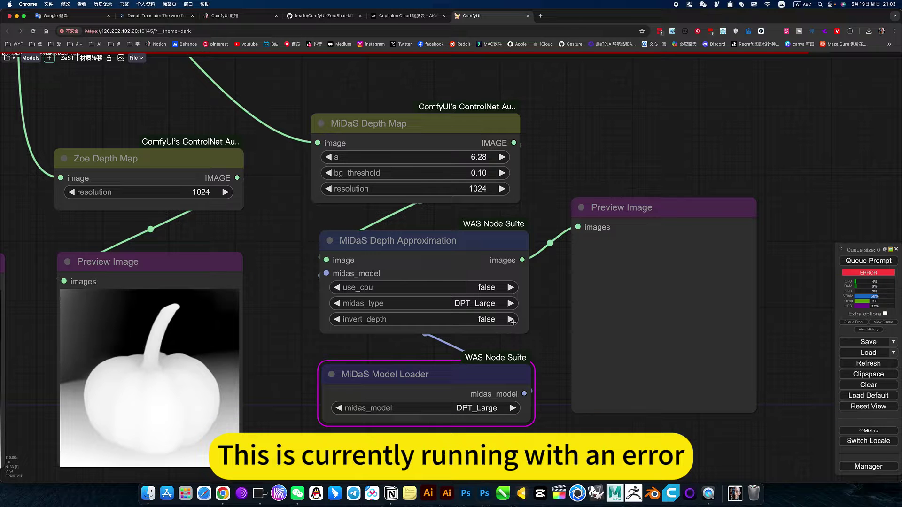
{"action": "scroll", "coordinate": [512, 321], "scroll_direction": "down", "scroll_amount": 4}
{"action": "left_click_drag", "start_coordinate": [404, 112], "coordinate": [578, 140]}
{"action": "left_click_drag", "start_coordinate": [448, 228], "coordinate": [570, 153]}
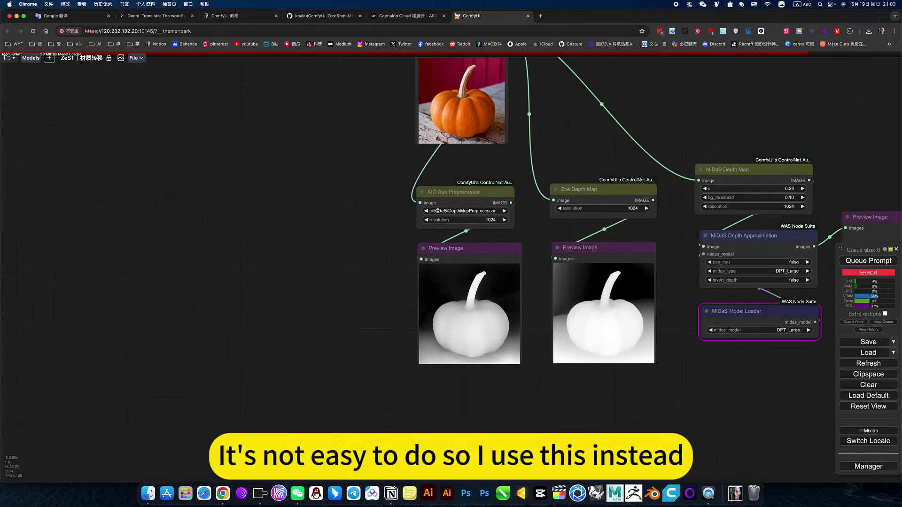
Step: Widen the AIO Aux Preprocessor node in the depth-map test area to fit its full preprocessor field
{"action": "scroll", "coordinate": [445, 215], "scroll_direction": "up", "scroll_amount": 10}
{"action": "scroll", "coordinate": [445, 215], "scroll_direction": "up", "scroll_amount": 8}
{"action": "left_click_drag", "start_coordinate": [471, 124], "coordinate": [275, 119]}
{"action": "scroll", "coordinate": [635, 301], "scroll_direction": "down", "scroll_amount": 4}
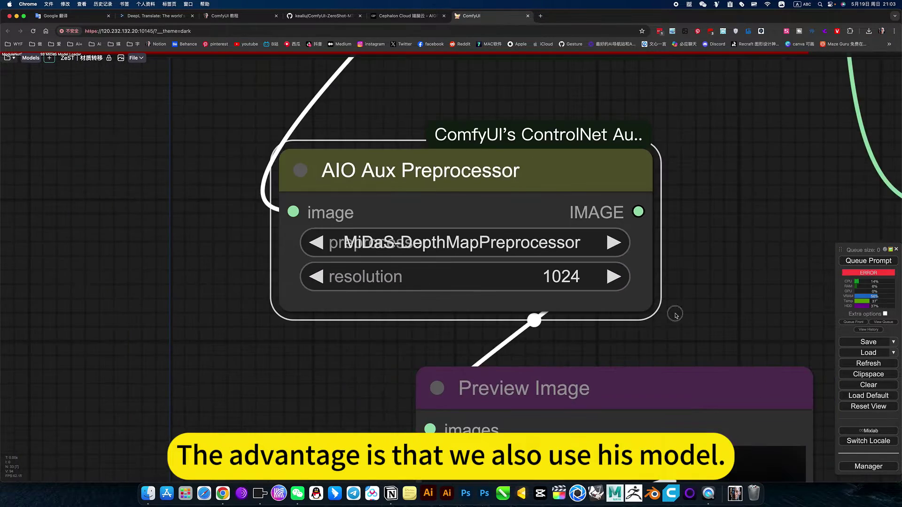
{"action": "left_click_drag", "start_coordinate": [635, 303], "coordinate": [653, 308]}
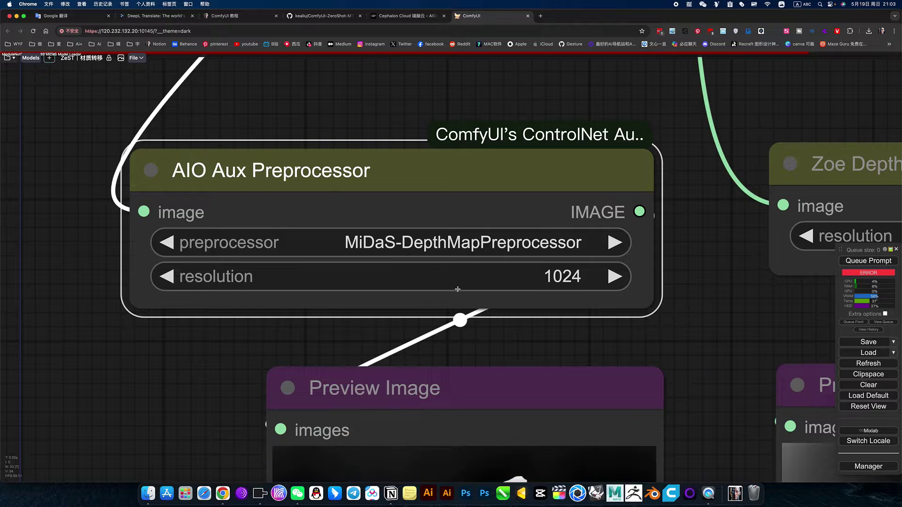
{"action": "scroll", "coordinate": [673, 340], "scroll_direction": "down", "scroll_amount": 6}
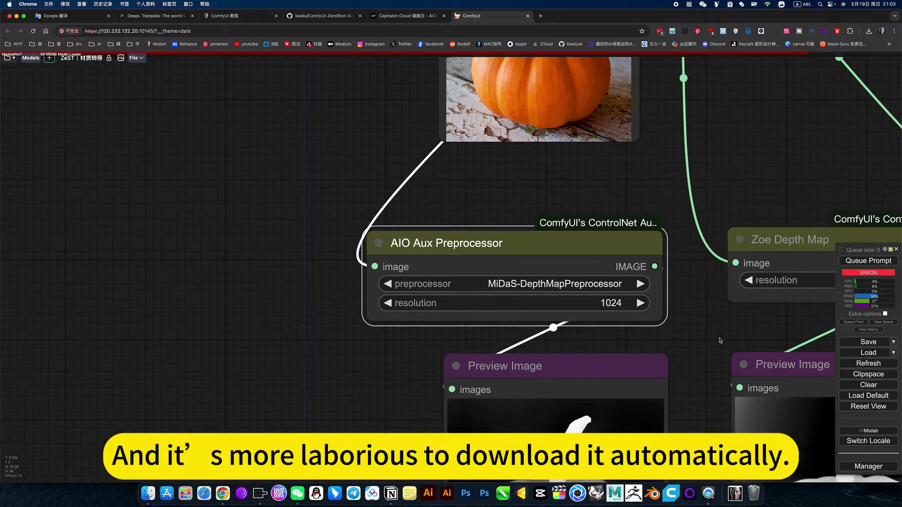
Step: Compare the settings of the MiDaS Depth Approximation node chain with the preprocessor option on the AIO Aux Preprocessor node
{"action": "left_click_drag", "start_coordinate": [720, 342], "coordinate": [205, 276]}
{"action": "scroll", "coordinate": [605, 265], "scroll_direction": "right", "scroll_amount": 8}
{"action": "scroll", "coordinate": [605, 266], "scroll_direction": "down", "scroll_amount": 3}
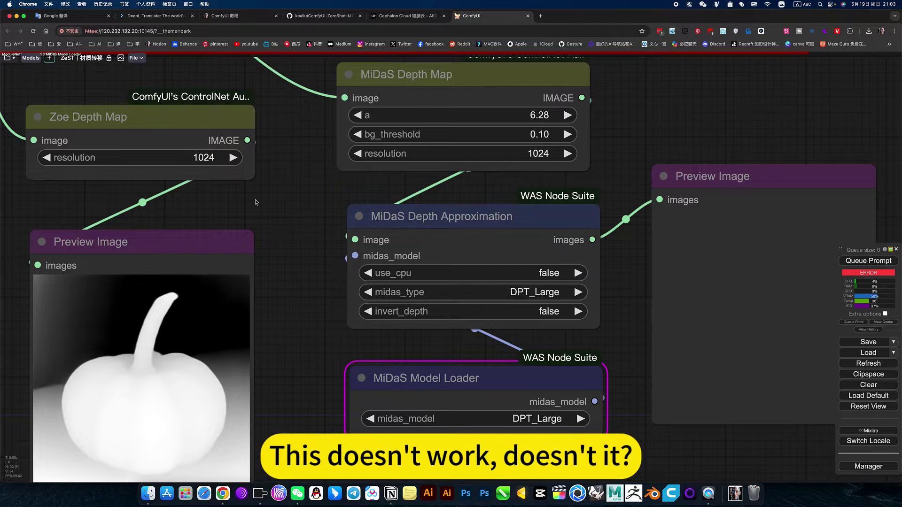
{"action": "left_click_drag", "start_coordinate": [449, 196], "coordinate": [900, 213]}
{"action": "left_click_drag", "start_coordinate": [460, 231], "coordinate": [684, 206]}
{"action": "scroll", "coordinate": [685, 206], "scroll_direction": "left", "scroll_amount": 3}
{"action": "scroll", "coordinate": [484, 162], "scroll_direction": "up", "scroll_amount": 10}
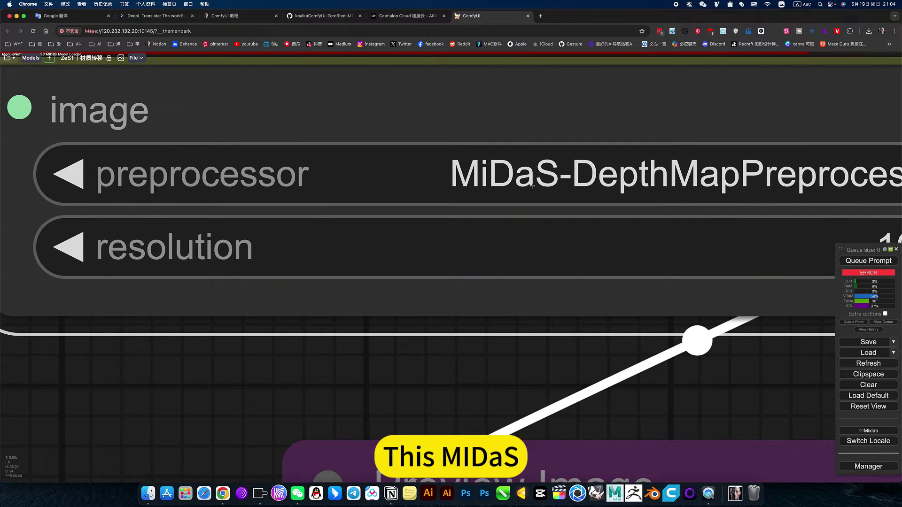
{"action": "scroll", "coordinate": [502, 191], "scroll_direction": "down", "scroll_amount": 10}
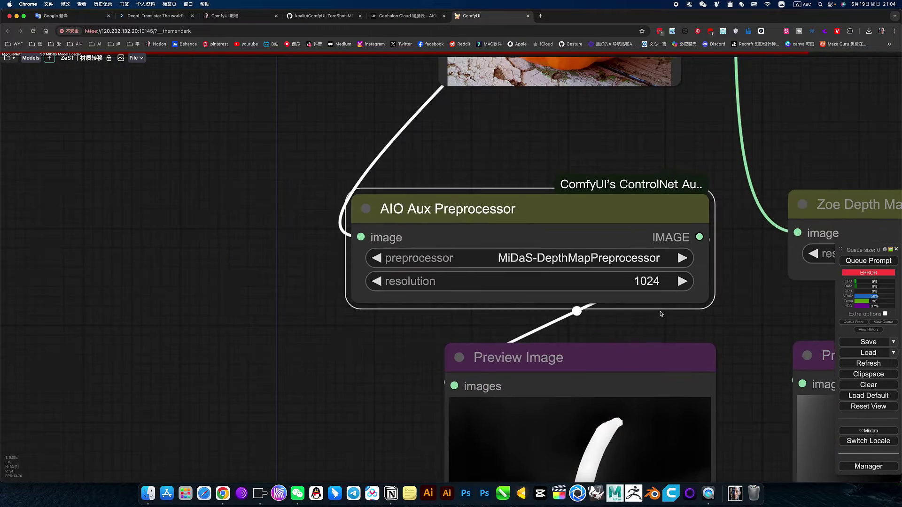
Step: Compare the detail of the pumpkin depth maps previewed from the AIO Aux Preprocessor and Zoe Depth Map nodes
{"action": "scroll", "coordinate": [489, 228], "scroll_direction": "down", "scroll_amount": 5}
{"action": "scroll", "coordinate": [324, 282], "scroll_direction": "up", "scroll_amount": 10}
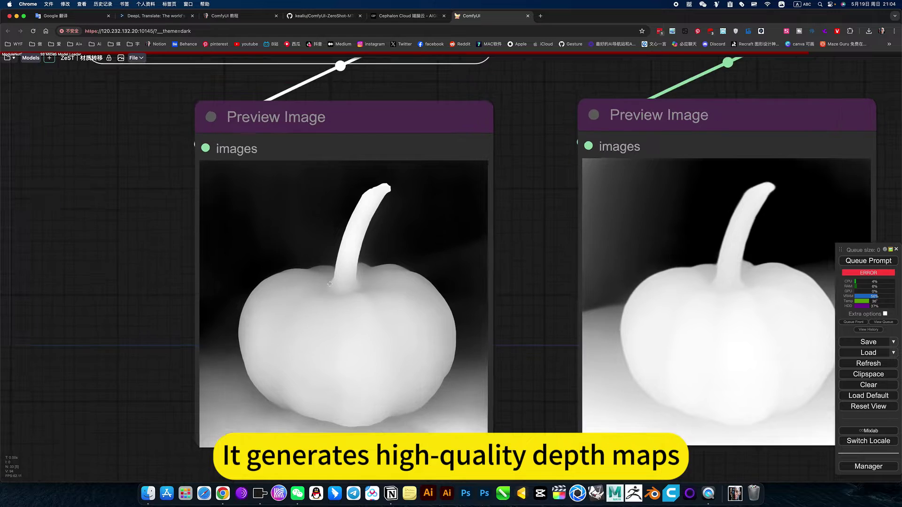
{"action": "scroll", "coordinate": [332, 285], "scroll_direction": "up", "scroll_amount": 1}
{"action": "scroll", "coordinate": [651, 287], "scroll_direction": "down", "scroll_amount": 6}
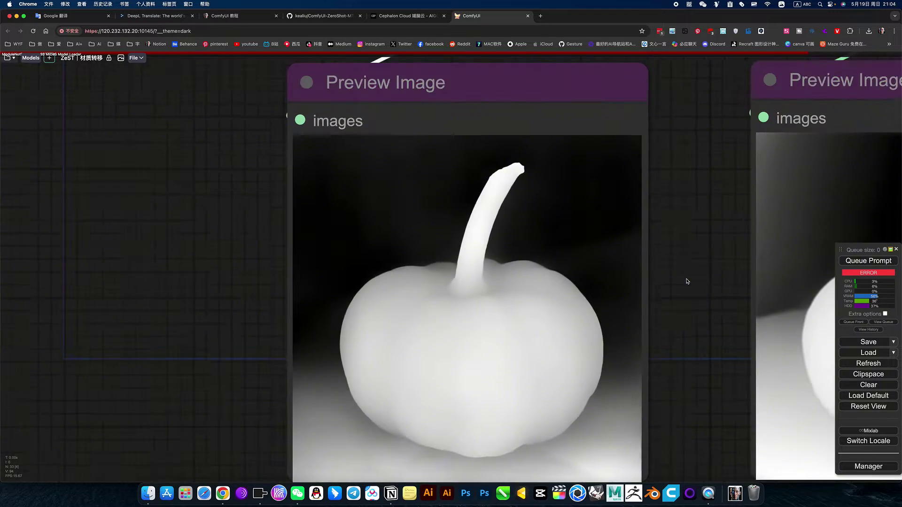
{"action": "scroll", "coordinate": [451, 171], "scroll_direction": "up", "scroll_amount": 3}
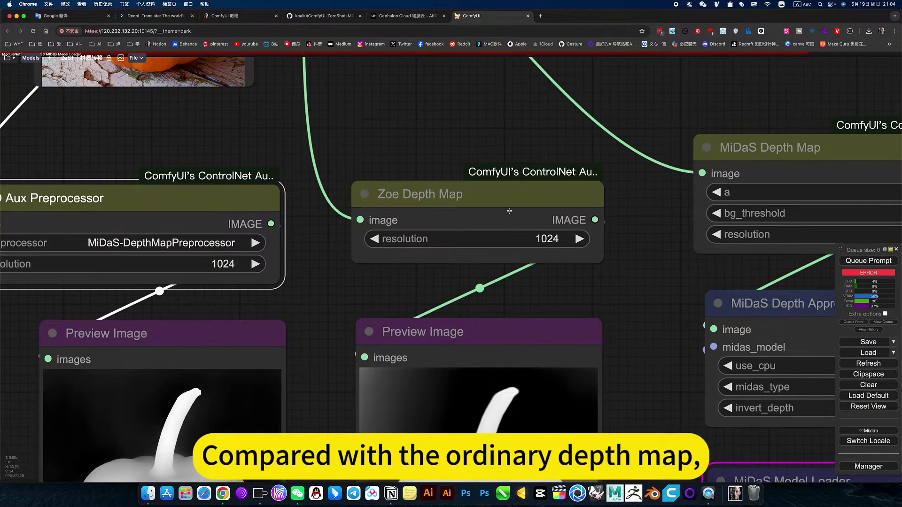
{"action": "scroll", "coordinate": [598, 294], "scroll_direction": "down", "scroll_amount": 5}
{"action": "scroll", "coordinate": [429, 313], "scroll_direction": "up", "scroll_amount": 5}
{"action": "scroll", "coordinate": [429, 314], "scroll_direction": "up", "scroll_amount": 4}
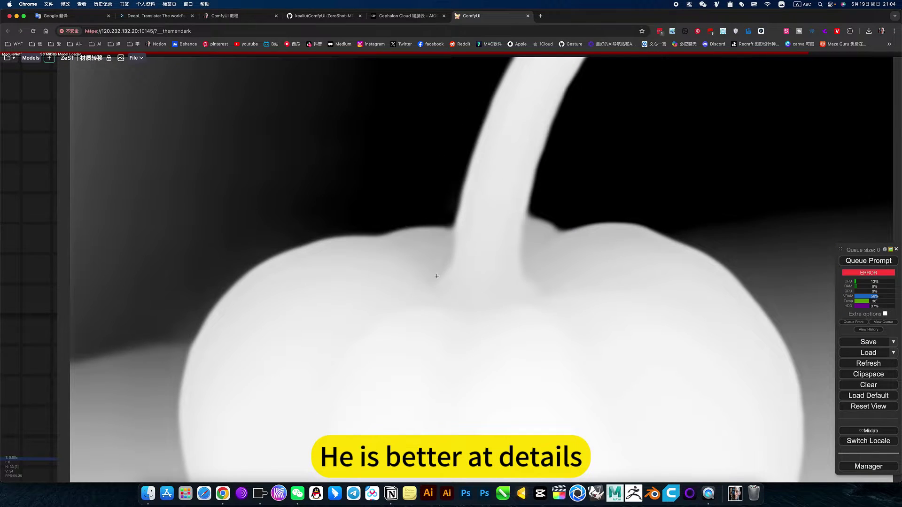
{"action": "scroll", "coordinate": [433, 282], "scroll_direction": "down", "scroll_amount": 10}
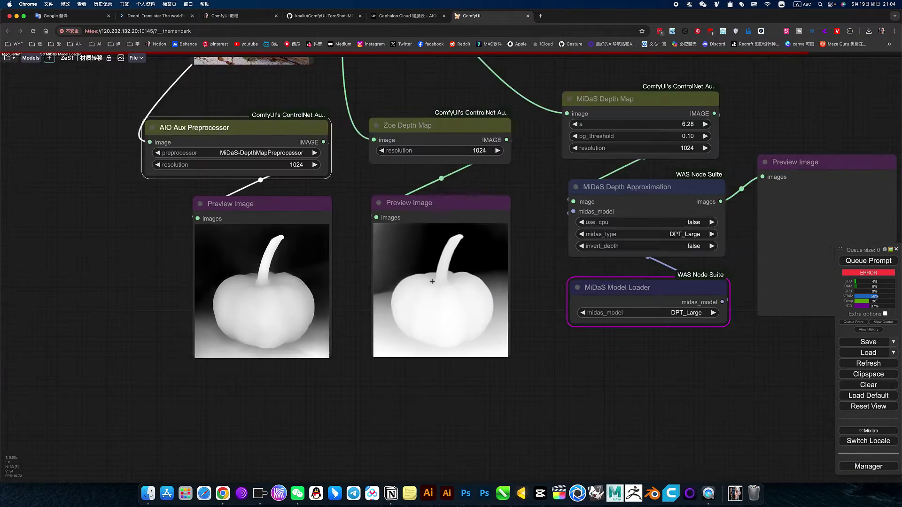
{"action": "scroll", "coordinate": [447, 272], "scroll_direction": "down", "scroll_amount": 3}
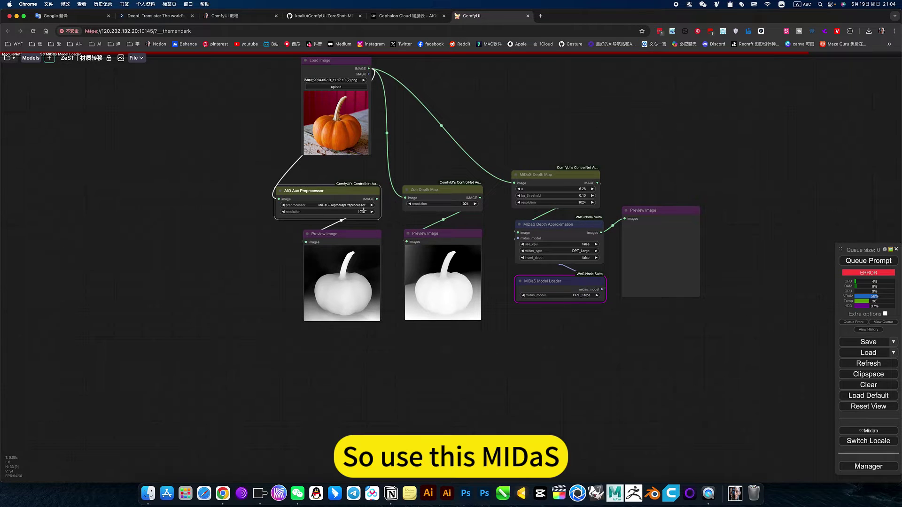
Step: Review the MiDaS Depth Map, Depth Approximation and Model Loader nodes against the AIO Aux Preprocessor alternative
{"action": "scroll", "coordinate": [536, 175], "scroll_direction": "up", "scroll_amount": 8}
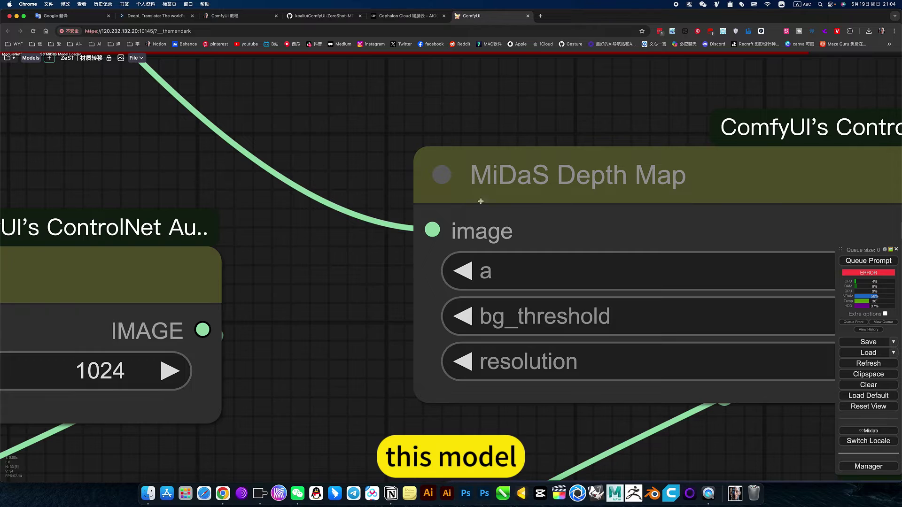
{"action": "scroll", "coordinate": [478, 202], "scroll_direction": "down", "scroll_amount": 10}
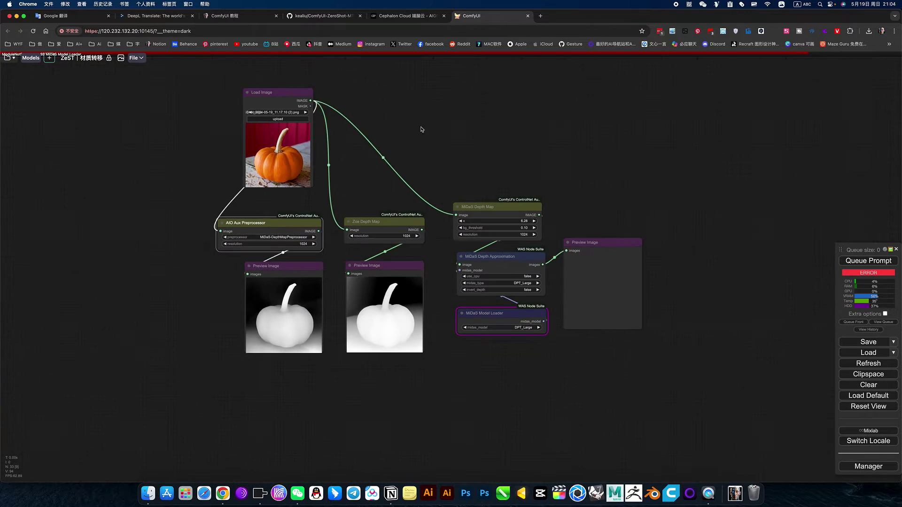
{"action": "left_click_drag", "start_coordinate": [464, 133], "coordinate": [636, 146]}
{"action": "left_click_drag", "start_coordinate": [678, 314], "coordinate": [708, 443]}
{"action": "left_click_drag", "start_coordinate": [609, 179], "coordinate": [590, 215]}
{"action": "left_click", "coordinate": [591, 215]}
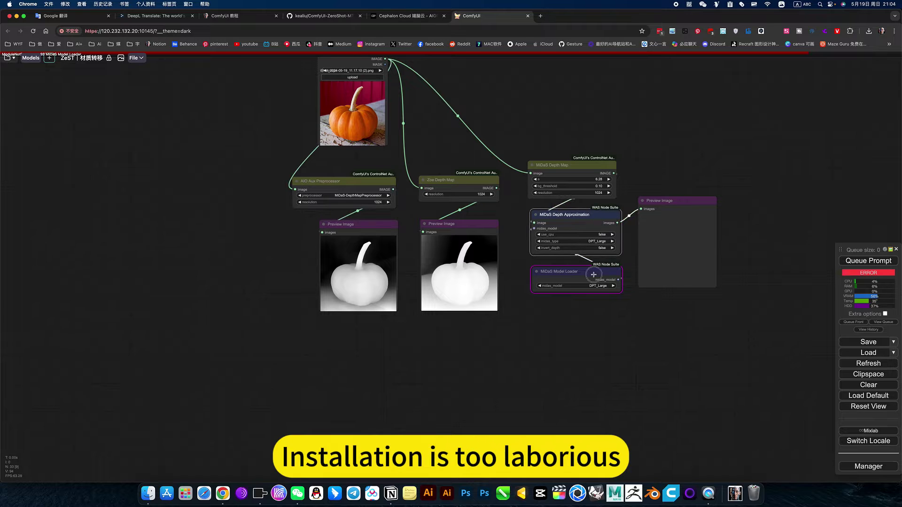
{"action": "scroll", "coordinate": [362, 188], "scroll_direction": "up", "scroll_amount": 10}
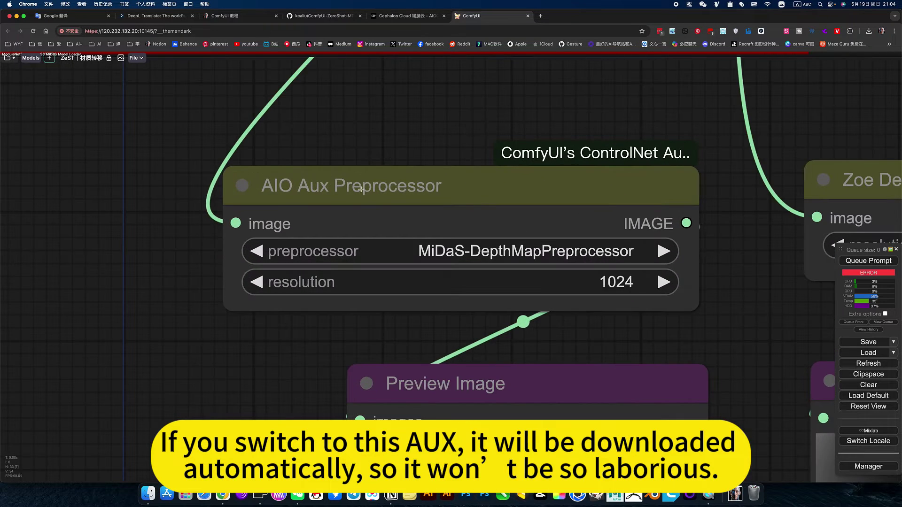
{"action": "scroll", "coordinate": [489, 270], "scroll_direction": "down", "scroll_amount": 10}
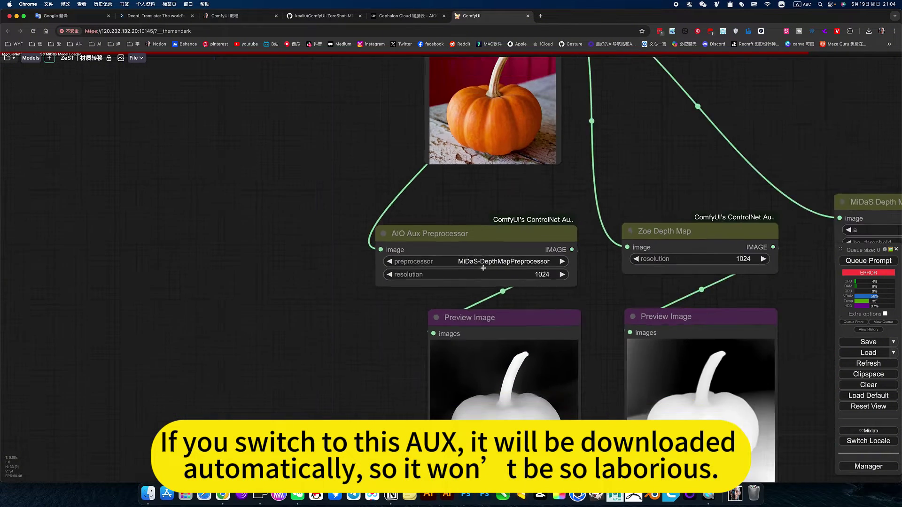
{"action": "left_click_drag", "start_coordinate": [613, 202], "coordinate": [367, 185]}
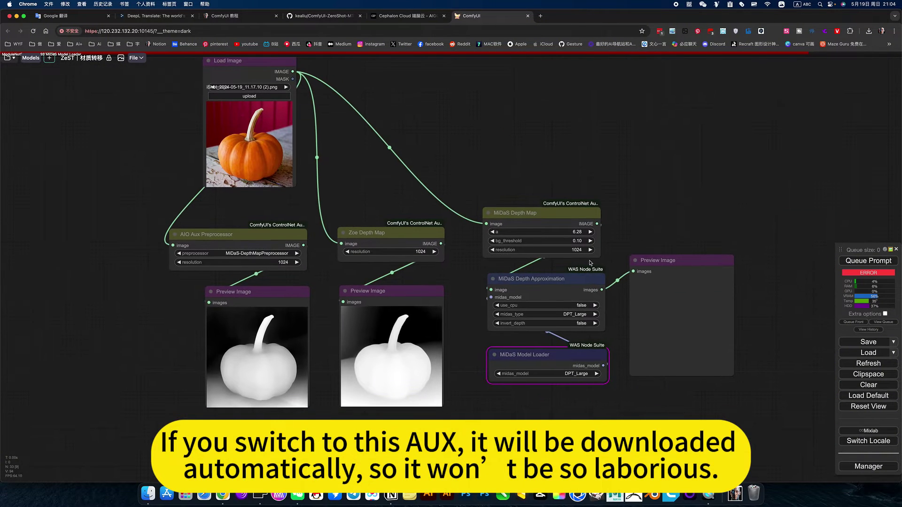
{"action": "scroll", "coordinate": [591, 263], "scroll_direction": "up", "scroll_amount": 3}
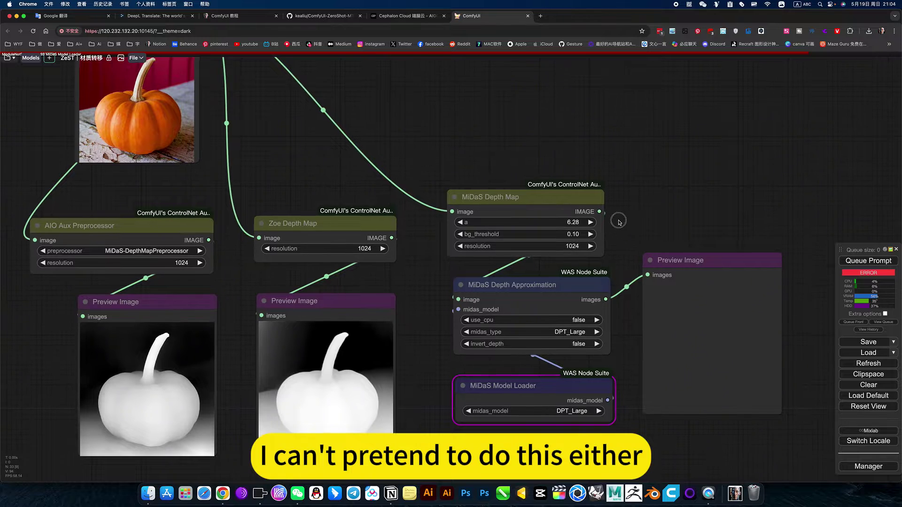
Step: Delete the MiDaS Depth Map, MiDaS Depth Approximation and MiDaS Model Loader nodes along with their empty Preview Image node
{"action": "left_click_drag", "start_coordinate": [615, 222], "coordinate": [580, 220]}
{"action": "left_click_drag", "start_coordinate": [451, 153], "coordinate": [728, 431]}
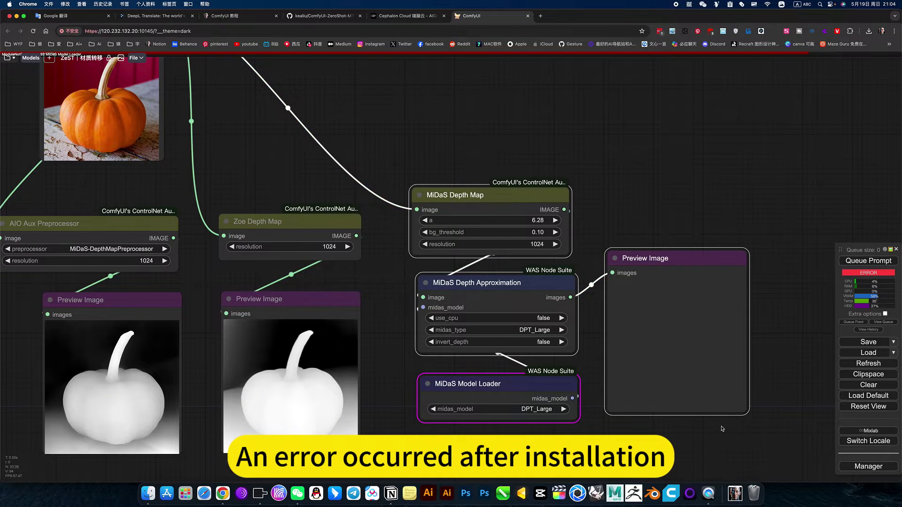
{"action": "key", "text": "Delete"}
Step: Delete the Zoe Depth Map node together with its connected Preview Image node
{"action": "left_click_drag", "start_coordinate": [451, 255], "coordinate": [764, 246]}
{"action": "left_click_drag", "start_coordinate": [709, 185], "coordinate": [643, 315]}
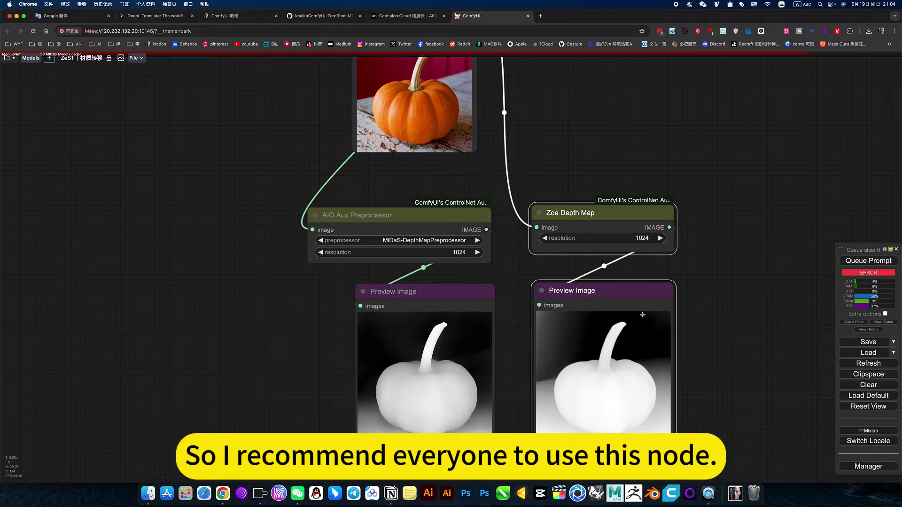
{"action": "key", "text": "Delete"}
Step: Delete the remaining comparison nodes: the pumpkin Load Image, its AIO Aux Preprocessor and the connected Preview Image
{"action": "scroll", "coordinate": [643, 315], "scroll_direction": "up", "scroll_amount": 3}
{"action": "scroll", "coordinate": [522, 260], "scroll_direction": "down", "scroll_amount": 5}
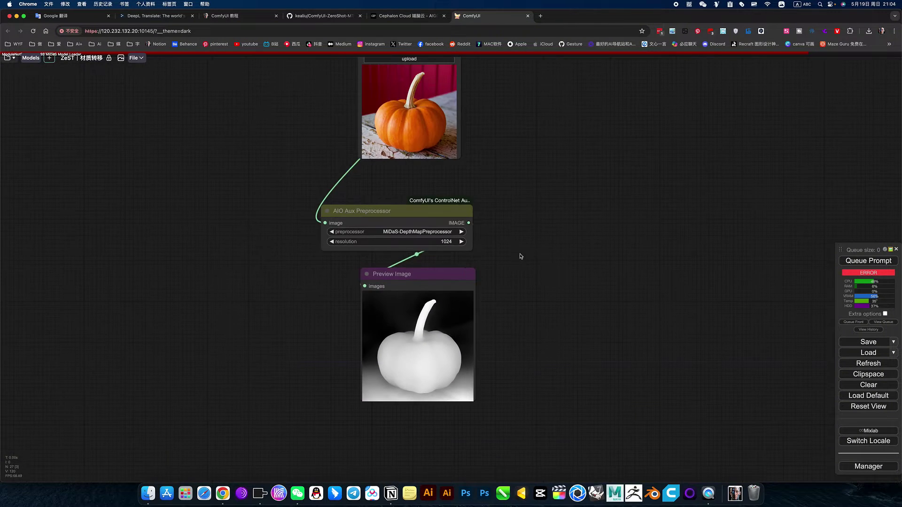
{"action": "left_click_drag", "start_coordinate": [556, 263], "coordinate": [616, 289]}
{"action": "left_click_drag", "start_coordinate": [554, 158], "coordinate": [460, 368]}
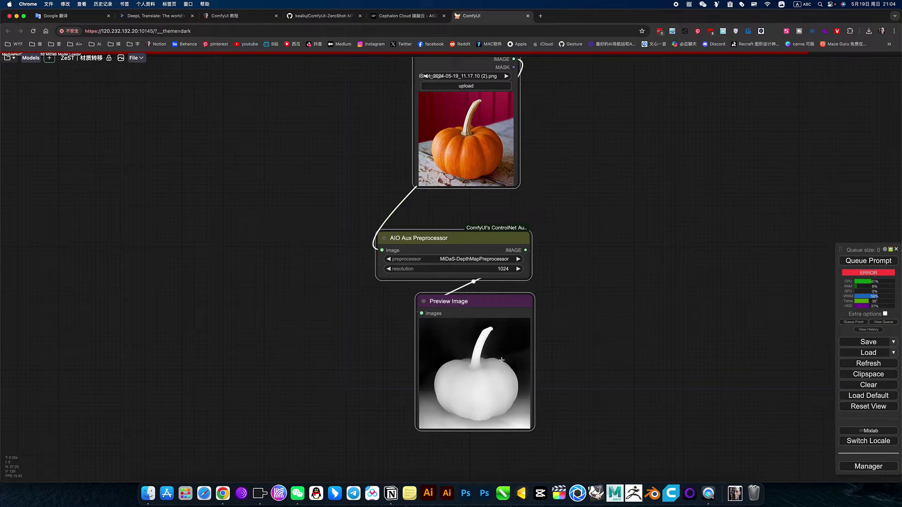
{"action": "key", "text": "Delete"}
Step: Move the Load Checkpoint node slightly away from the material reference image and look through its list of available checkpoint models
{"action": "scroll", "coordinate": [526, 224], "scroll_direction": "down", "scroll_amount": 9}
{"action": "left_click_drag", "start_coordinate": [544, 168], "coordinate": [482, 357]}
{"action": "scroll", "coordinate": [550, 302], "scroll_direction": "up", "scroll_amount": 5}
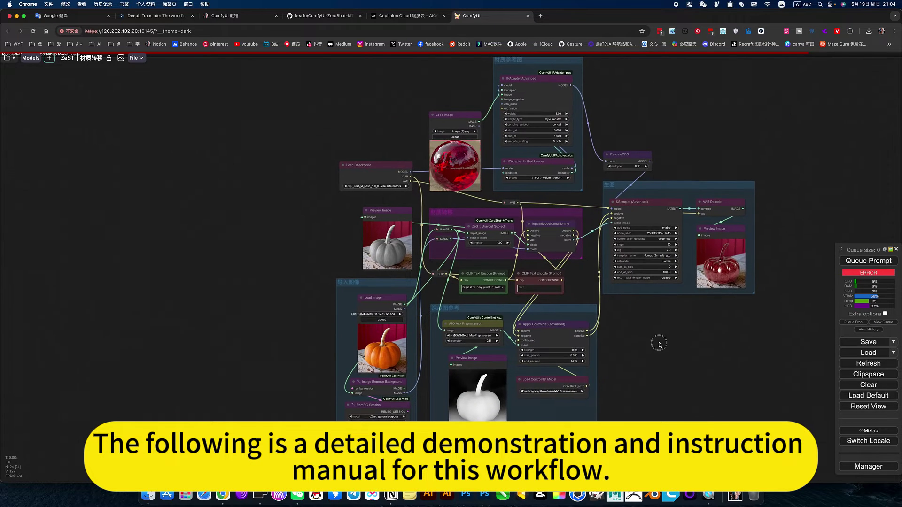
{"action": "left_click_drag", "start_coordinate": [653, 347], "coordinate": [615, 377]}
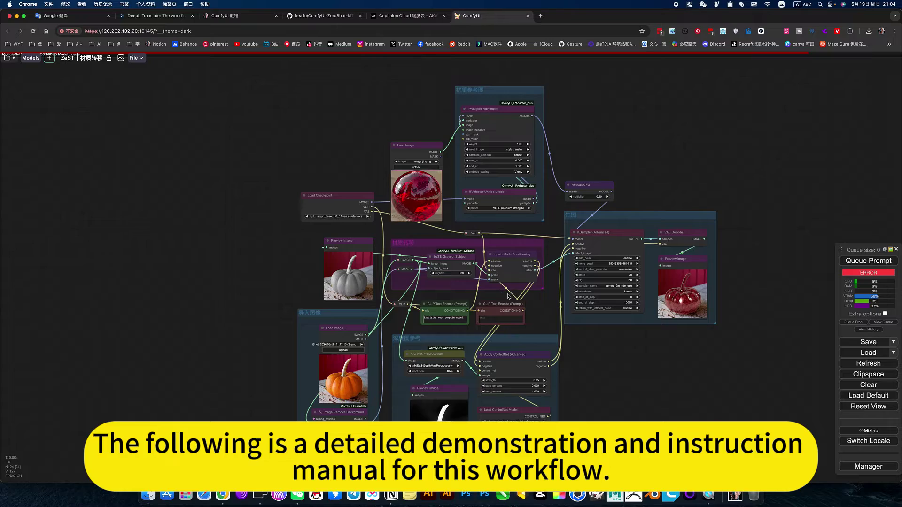
{"action": "scroll", "coordinate": [308, 276], "scroll_direction": "up", "scroll_amount": 3}
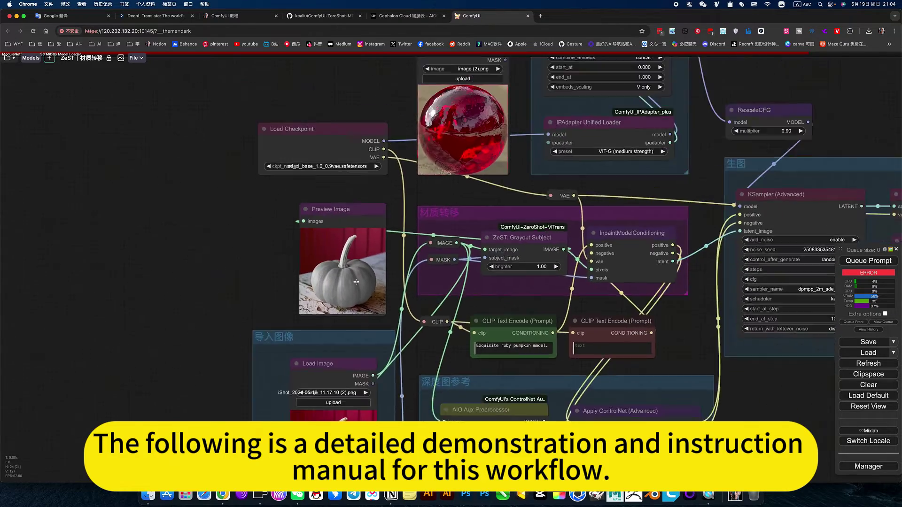
{"action": "scroll", "coordinate": [310, 283], "scroll_direction": "up", "scroll_amount": 10}
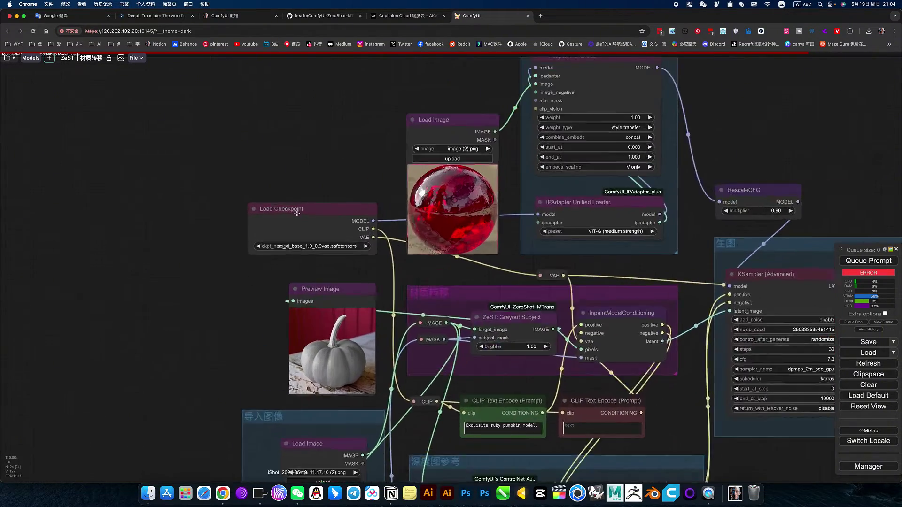
{"action": "scroll", "coordinate": [296, 215], "scroll_direction": "up", "scroll_amount": 2}
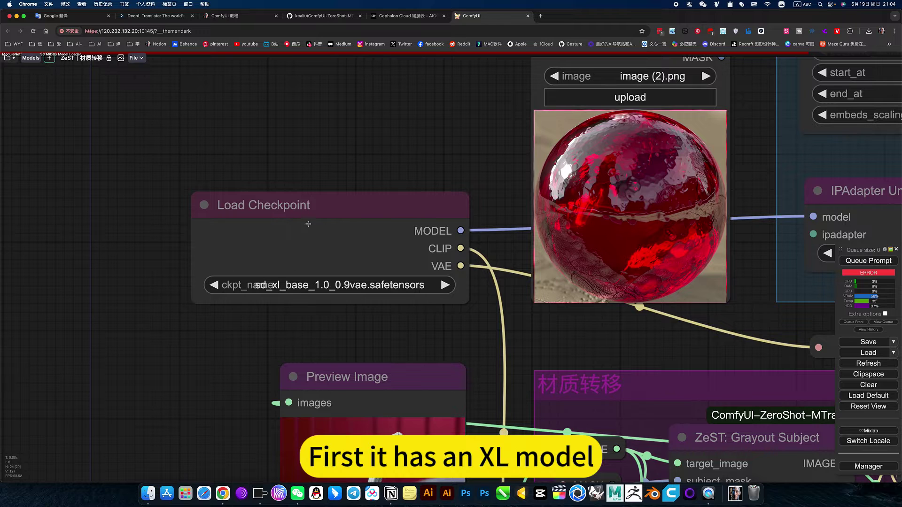
{"action": "left_click_drag", "start_coordinate": [309, 222], "coordinate": [245, 224]}
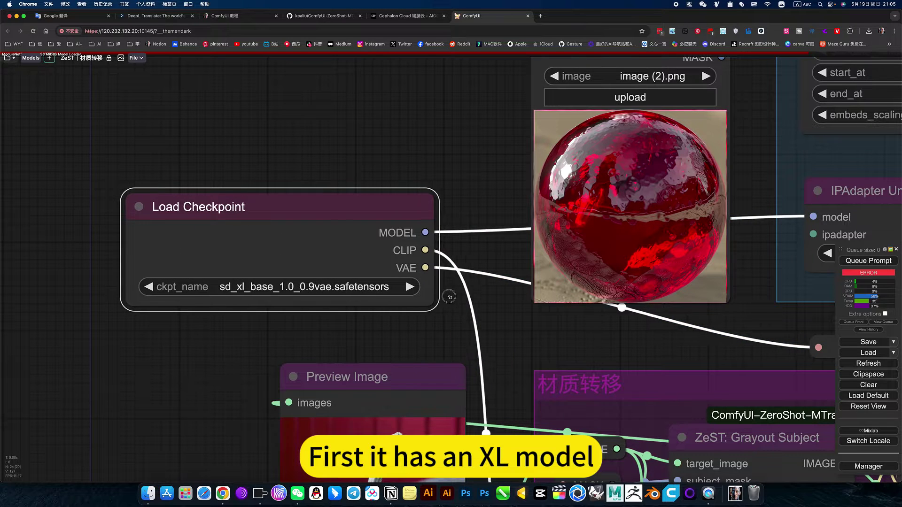
{"action": "left_click", "coordinate": [249, 287]}
{"action": "left_click", "coordinate": [205, 94]}
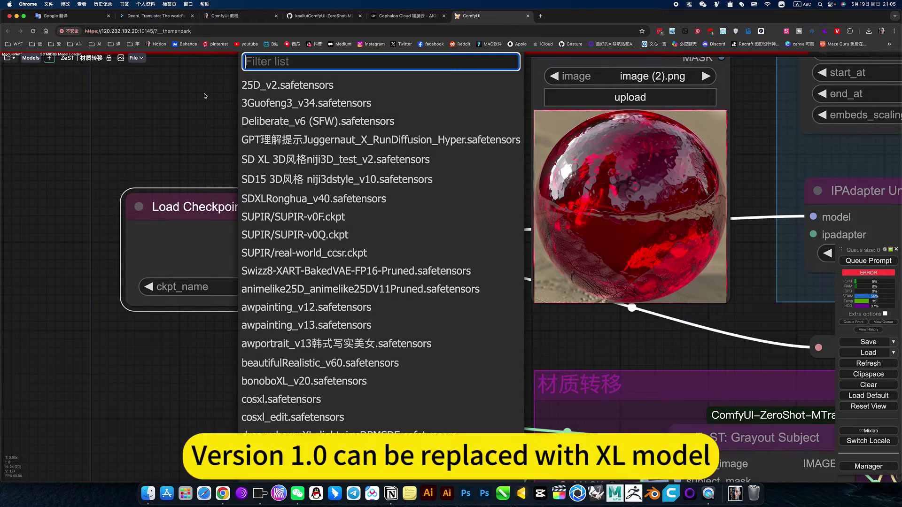
Step: Examine the ZeST: Grayout Subject node and the material reference group's IPAdapter Unified Loader and IPAdapter Advanced nodes
{"action": "left_click_drag", "start_coordinate": [400, 329], "coordinate": [286, 272]}
{"action": "scroll", "coordinate": [362, 279], "scroll_direction": "down", "scroll_amount": 4}
{"action": "left_click_drag", "start_coordinate": [437, 280], "coordinate": [393, 208]}
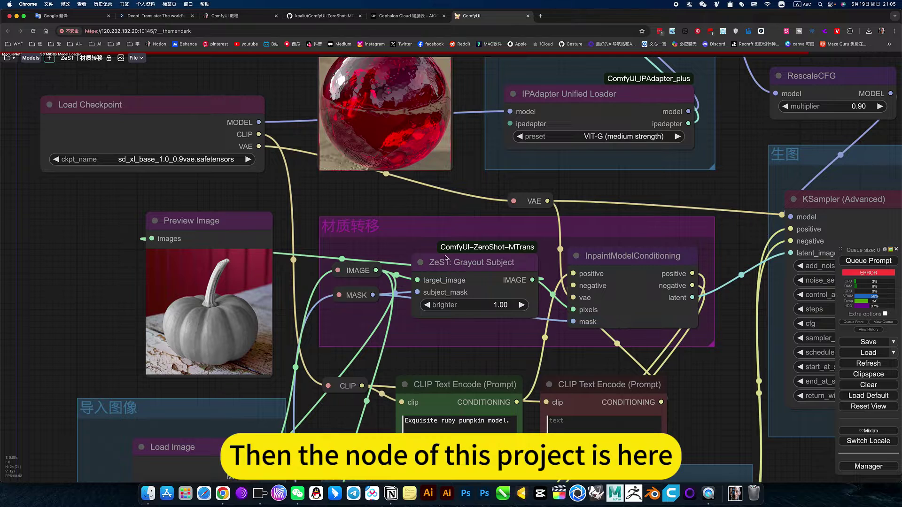
{"action": "left_click", "coordinate": [478, 266]}
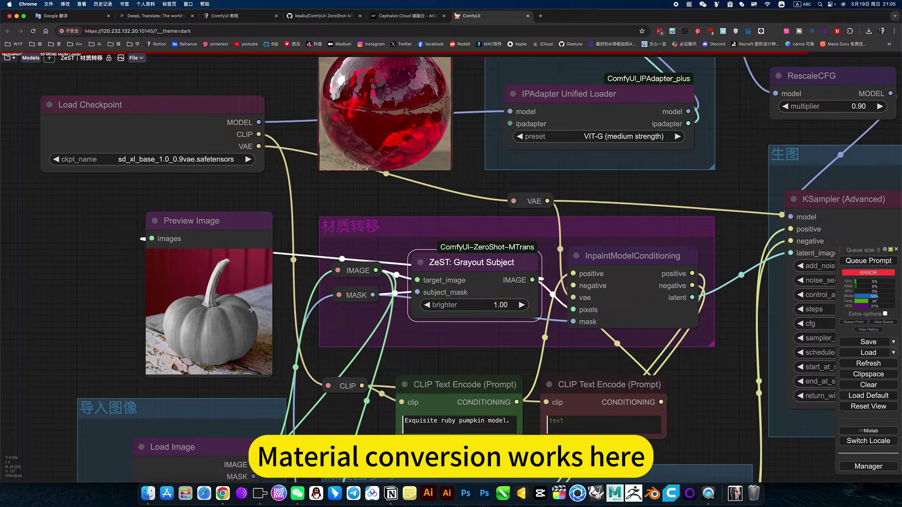
{"action": "left_click_drag", "start_coordinate": [493, 185], "coordinate": [446, 351]}
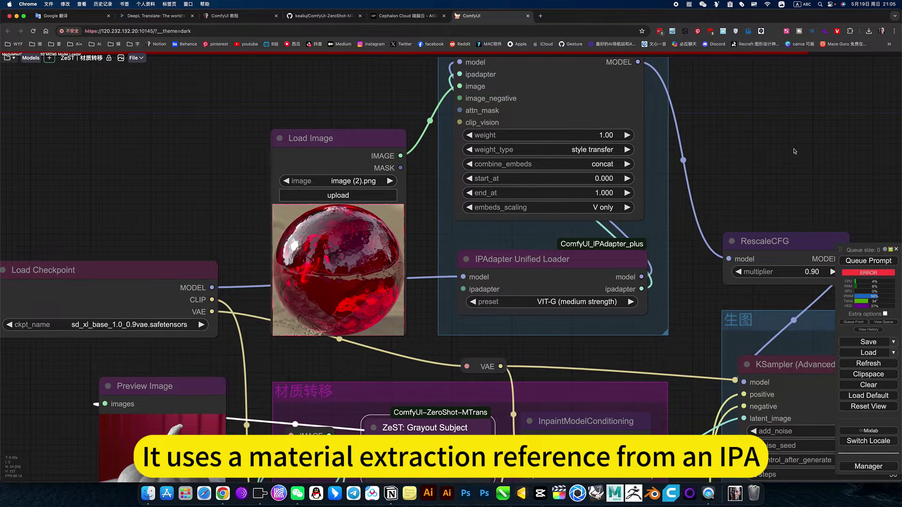
{"action": "left_click_drag", "start_coordinate": [795, 151], "coordinate": [657, 221]}
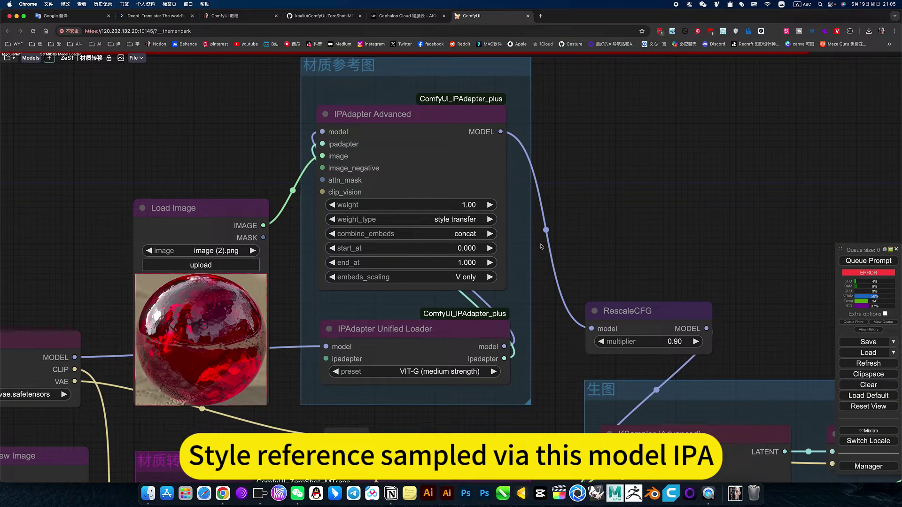
{"action": "left_click", "coordinate": [426, 329]}
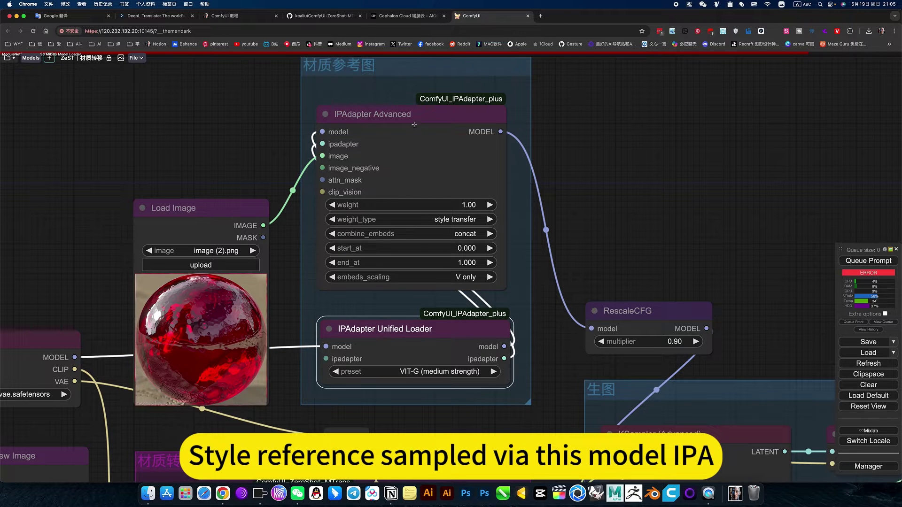
{"action": "left_click", "coordinate": [406, 107]}
Step: Review the RescaleCFG node, the two CLIP Text Encode prompts and the InpaintModelConditioning node
{"action": "scroll", "coordinate": [557, 219], "scroll_direction": "down", "scroll_amount": 5}
{"action": "scroll", "coordinate": [557, 219], "scroll_direction": "right", "scroll_amount": 3}
{"action": "left_click", "coordinate": [563, 238]}
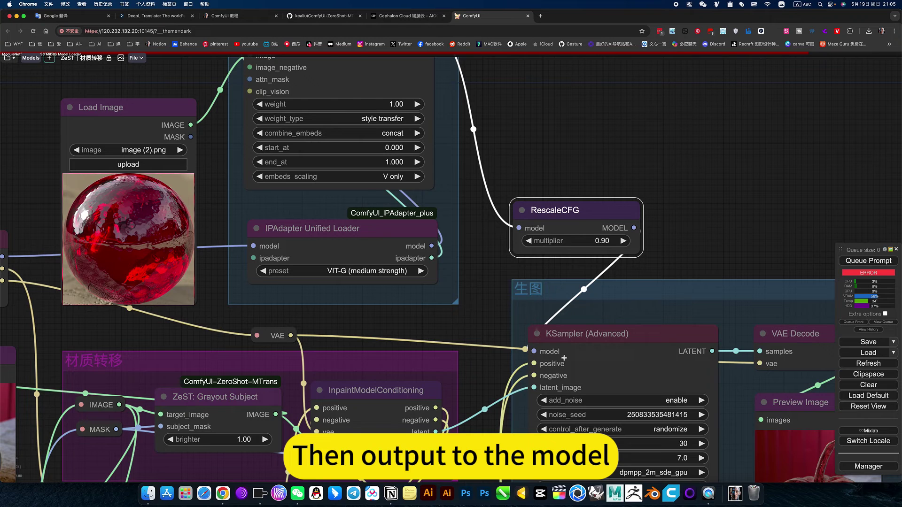
{"action": "scroll", "coordinate": [360, 329], "scroll_direction": "down", "scroll_amount": 5}
{"action": "scroll", "coordinate": [361, 329], "scroll_direction": "left", "scroll_amount": 5}
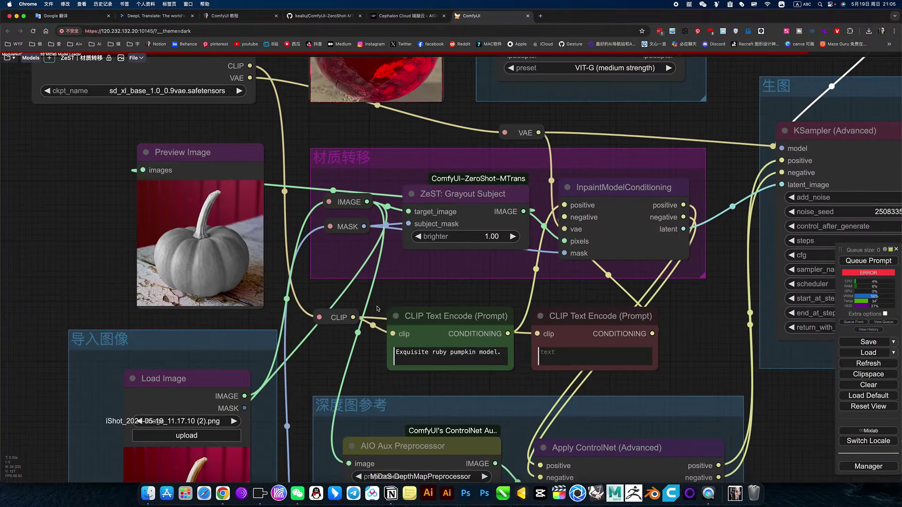
{"action": "scroll", "coordinate": [357, 385], "scroll_direction": "down", "scroll_amount": 2}
{"action": "scroll", "coordinate": [357, 384], "scroll_direction": "left", "scroll_amount": 2}
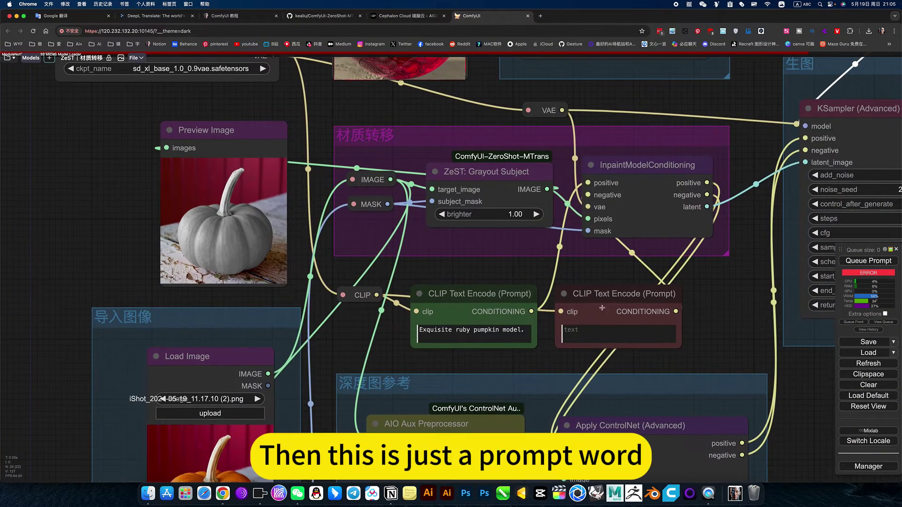
{"action": "left_click", "coordinate": [647, 168]}
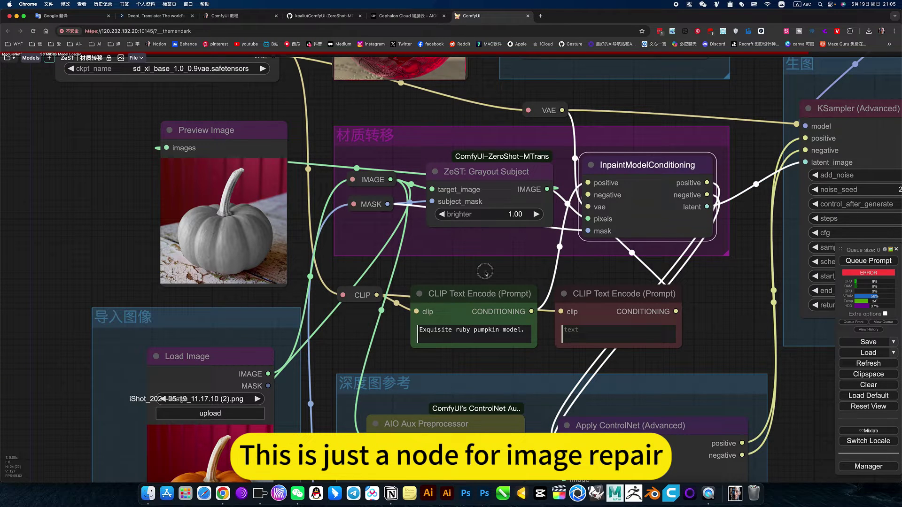
Step: Examine the image import group: Load Image, Image Remove Background and its RemBG Session node
{"action": "scroll", "coordinate": [485, 268], "scroll_direction": "down", "scroll_amount": 6}
{"action": "scroll", "coordinate": [485, 268], "scroll_direction": "left", "scroll_amount": 4}
{"action": "scroll", "coordinate": [420, 250], "scroll_direction": "down", "scroll_amount": 4}
{"action": "scroll", "coordinate": [419, 250], "scroll_direction": "left", "scroll_amount": 6}
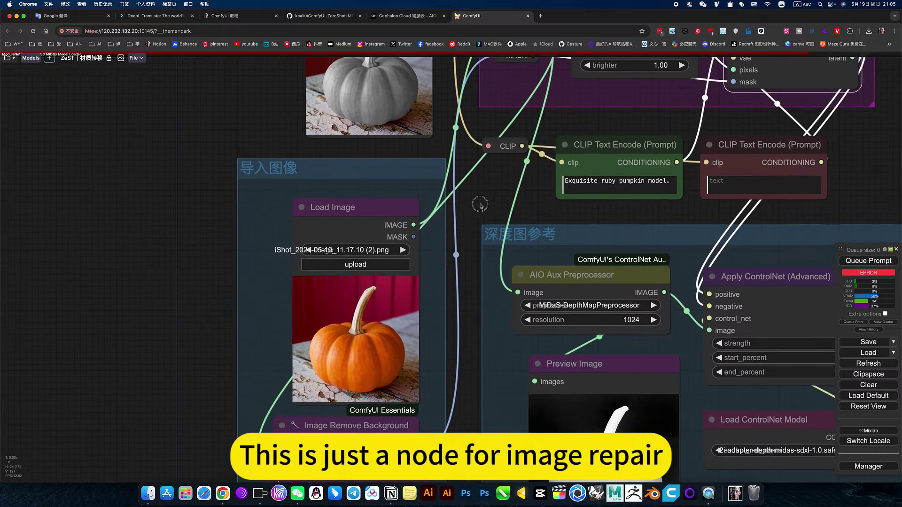
{"action": "scroll", "coordinate": [235, 276], "scroll_direction": "down", "scroll_amount": 5}
{"action": "scroll", "coordinate": [235, 276], "scroll_direction": "left", "scroll_amount": 2}
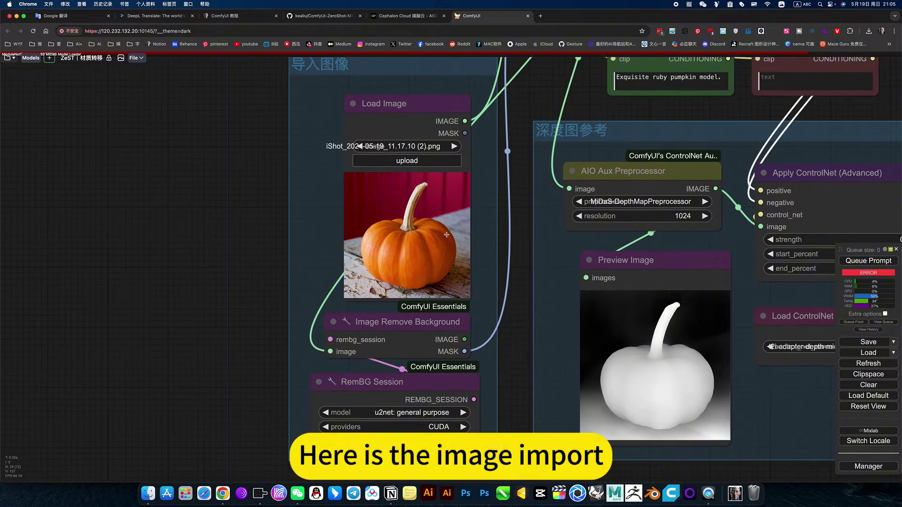
{"action": "scroll", "coordinate": [400, 235], "scroll_direction": "down", "scroll_amount": 2}
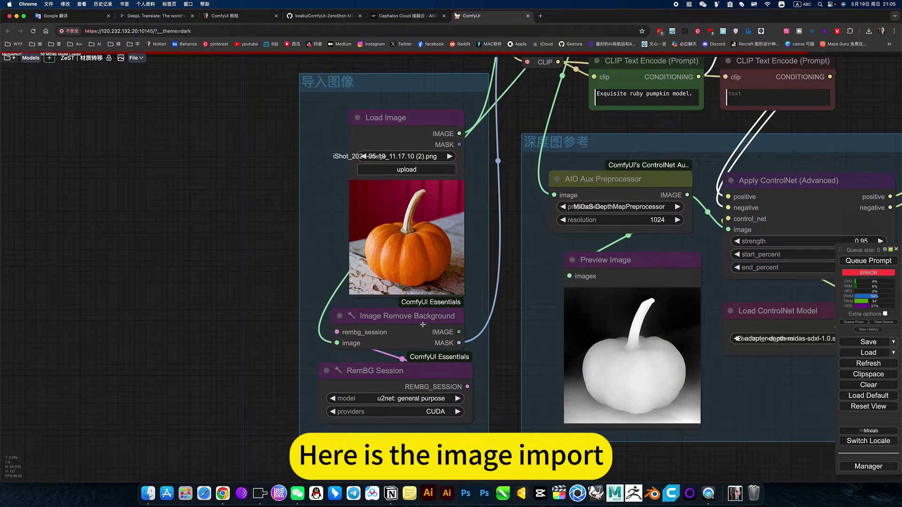
{"action": "left_click", "coordinate": [427, 327]}
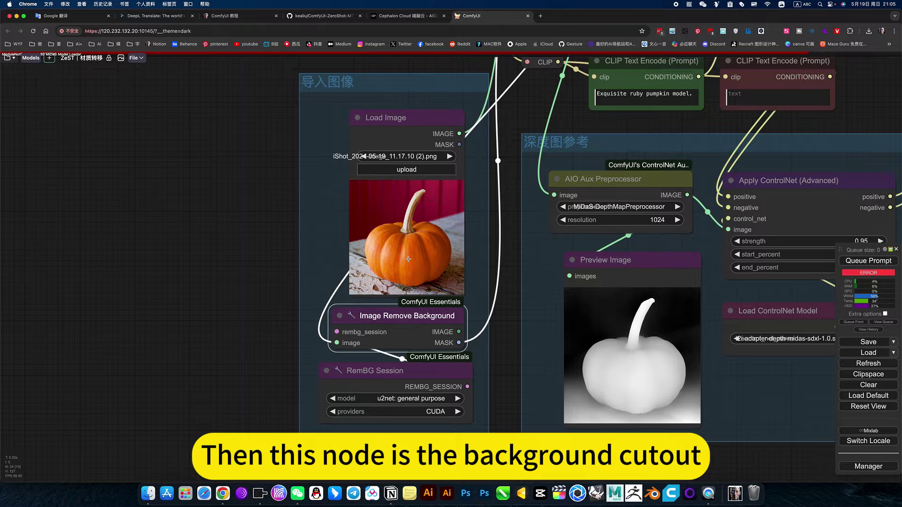
{"action": "left_click", "coordinate": [428, 375]}
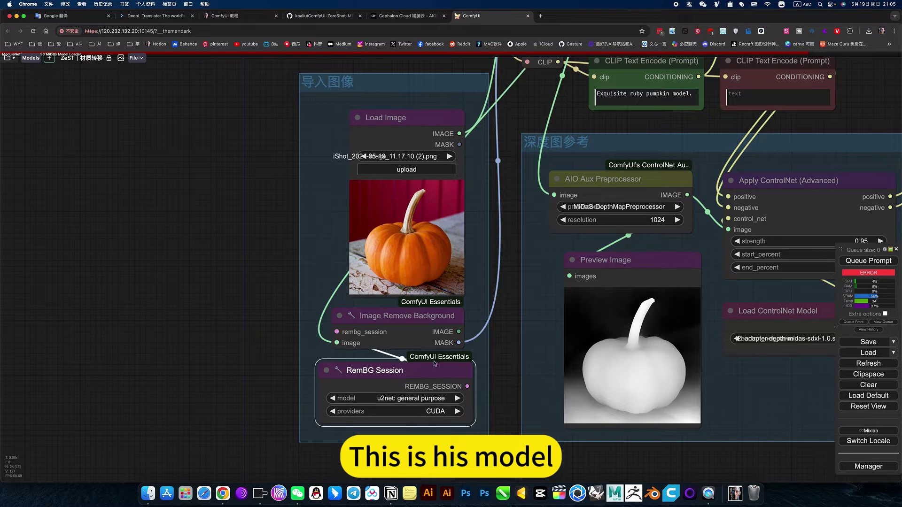
Step: Add a Preview Image node to the Image Remove Background node's IMAGE output, place it beside the import group and queue the workflow
{"action": "left_click_drag", "start_coordinate": [494, 359], "coordinate": [431, 461]}
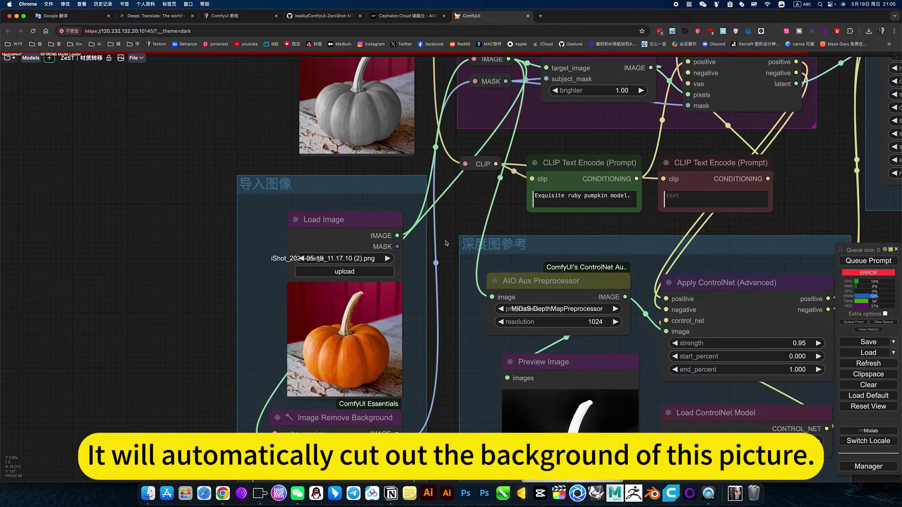
{"action": "scroll", "coordinate": [437, 254], "scroll_direction": "down", "scroll_amount": 1}
{"action": "scroll", "coordinate": [437, 254], "scroll_direction": "down", "scroll_amount": 2}
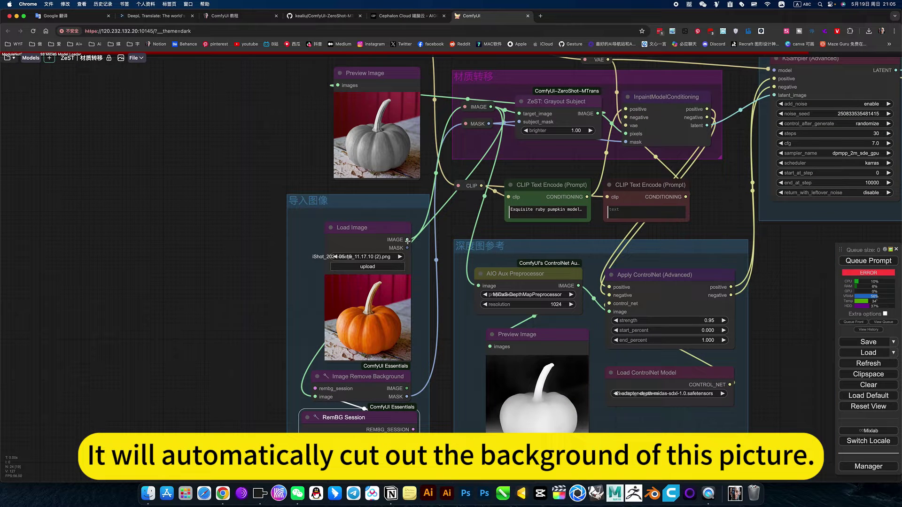
{"action": "left_click_drag", "start_coordinate": [404, 388], "coordinate": [204, 288]}
{"action": "left_click", "coordinate": [217, 354]}
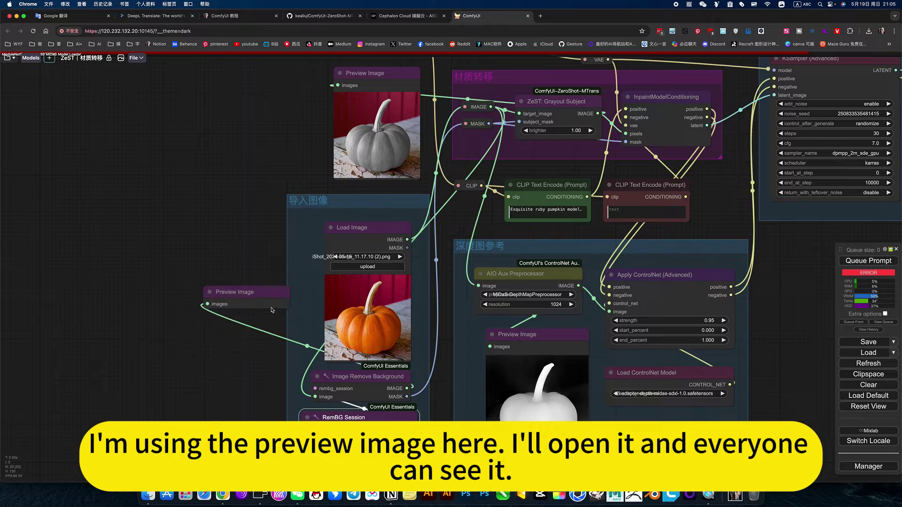
{"action": "left_click_drag", "start_coordinate": [270, 306], "coordinate": [232, 299]}
{"action": "left_click_drag", "start_coordinate": [803, 301], "coordinate": [682, 302]}
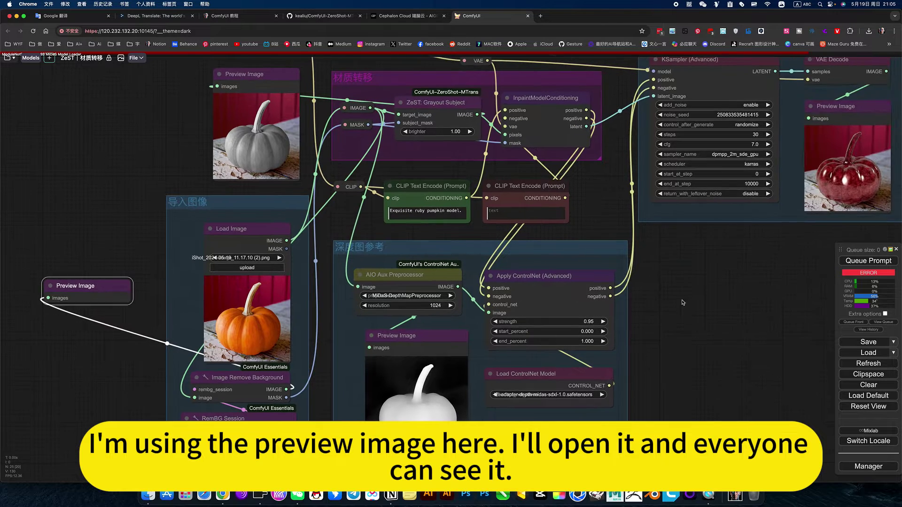
{"action": "key", "text": "ctrl+Return"}
Step: Check the AIO Aux Preprocessor's depth-map preprocessor and resolution settings, and inspect the preview of the background removal output
{"action": "left_click_drag", "start_coordinate": [663, 342], "coordinate": [763, 295]}
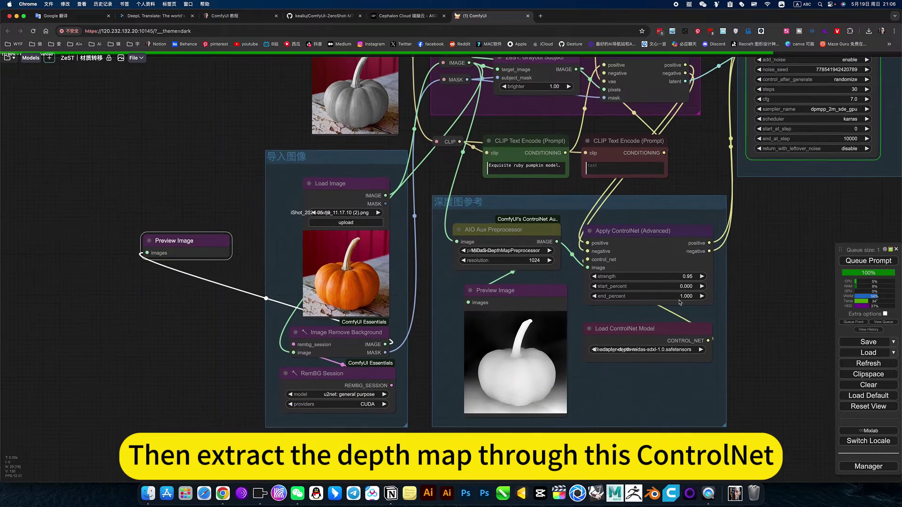
{"action": "scroll", "coordinate": [525, 265], "scroll_direction": "up", "scroll_amount": 4}
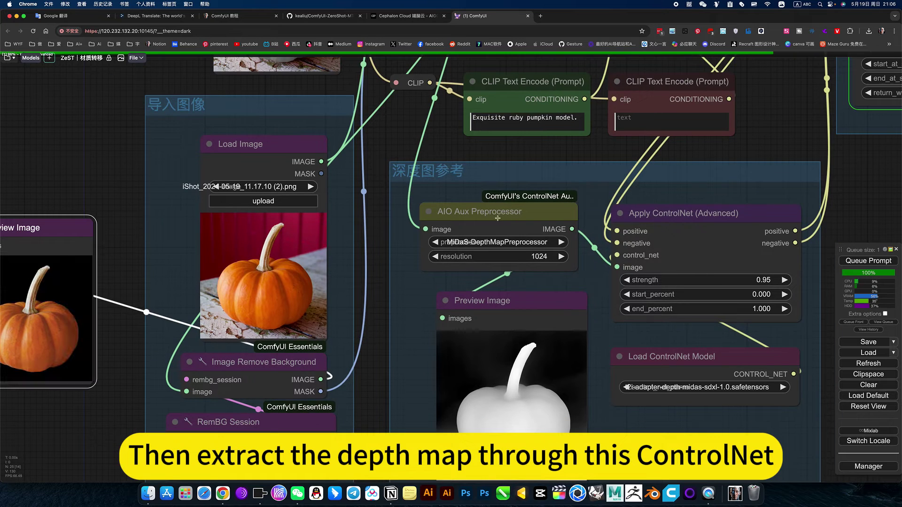
{"action": "left_click", "coordinate": [503, 218]}
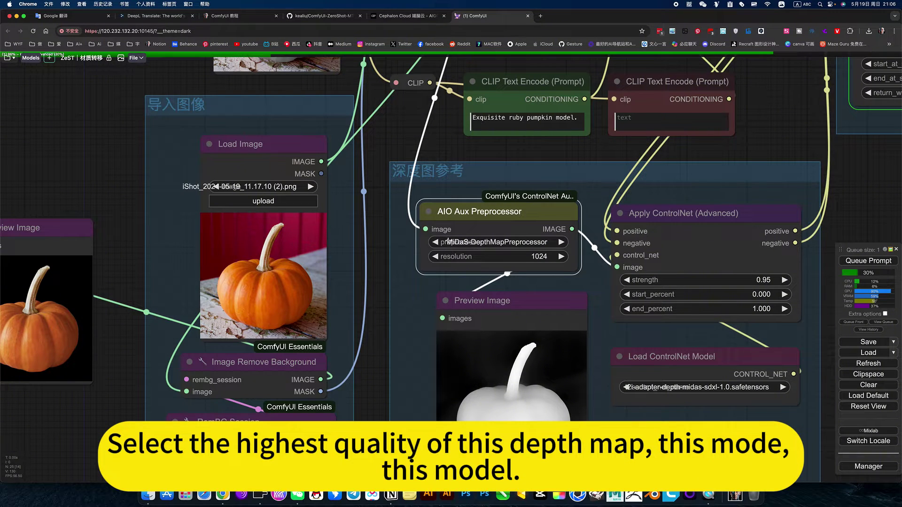
{"action": "scroll", "coordinate": [447, 240], "scroll_direction": "up", "scroll_amount": 12}
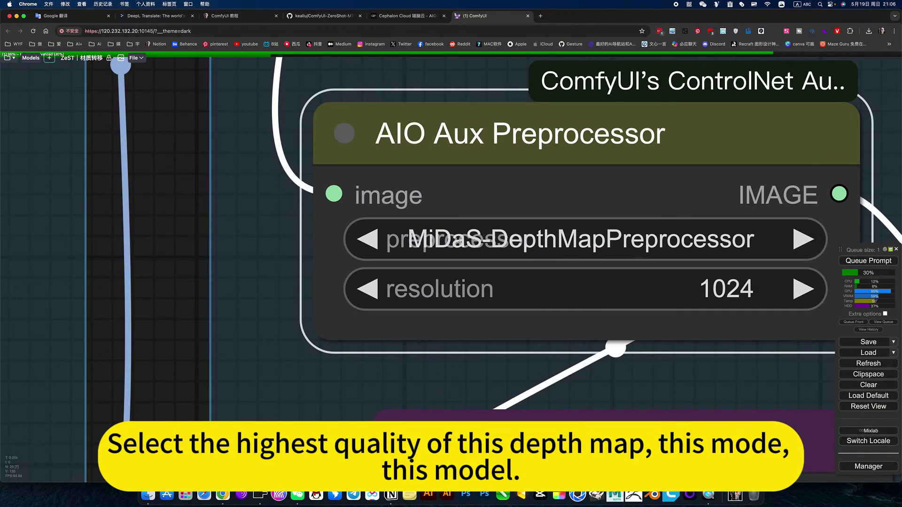
{"action": "scroll", "coordinate": [436, 243], "scroll_direction": "down", "scroll_amount": 12}
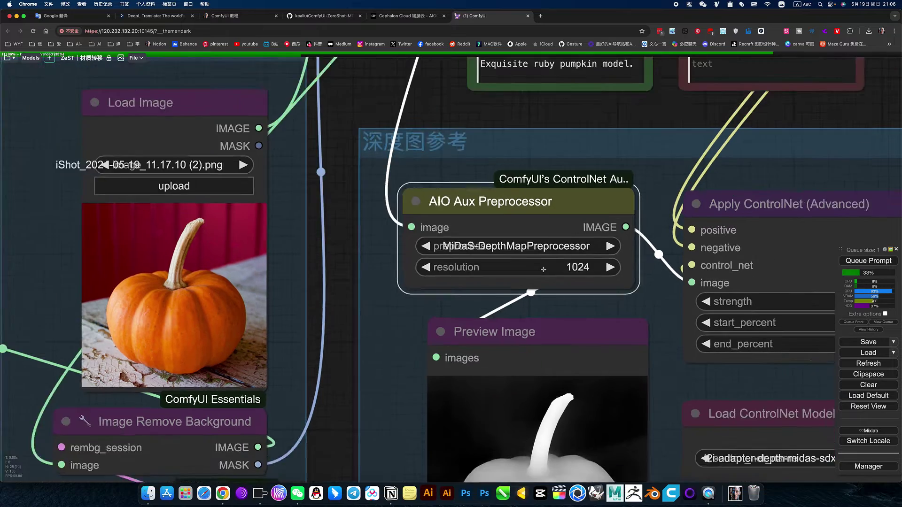
{"action": "scroll", "coordinate": [581, 273], "scroll_direction": "down", "scroll_amount": 1}
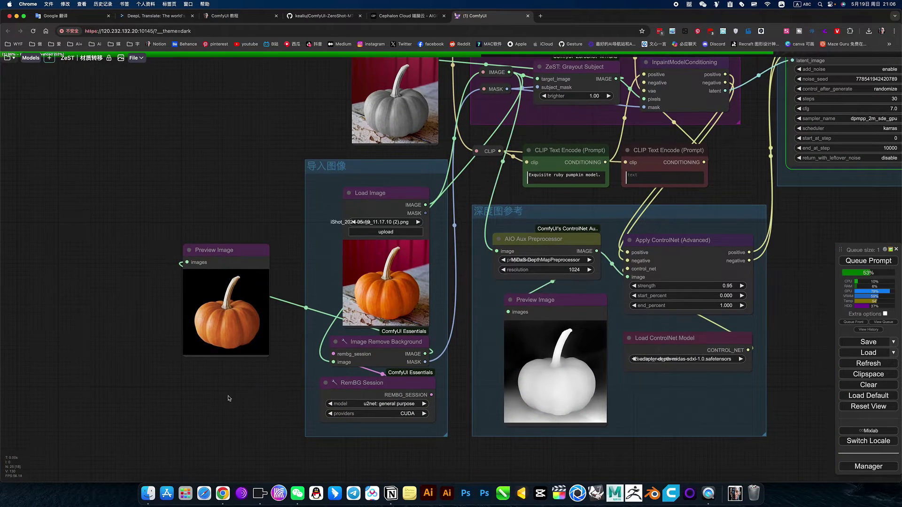
{"action": "left_click_drag", "start_coordinate": [229, 398], "coordinate": [374, 365]}
{"action": "scroll", "coordinate": [376, 362], "scroll_direction": "up", "scroll_amount": 5}
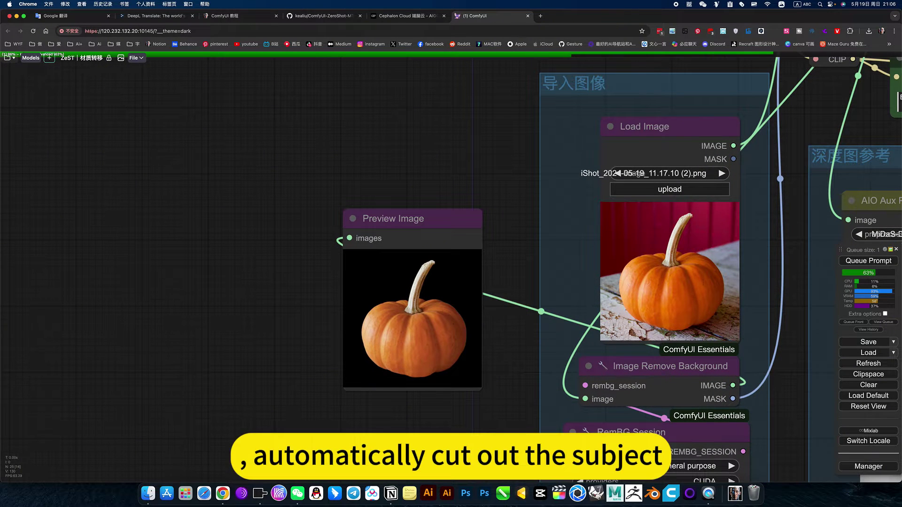
{"action": "scroll", "coordinate": [343, 405], "scroll_direction": "down", "scroll_amount": 5}
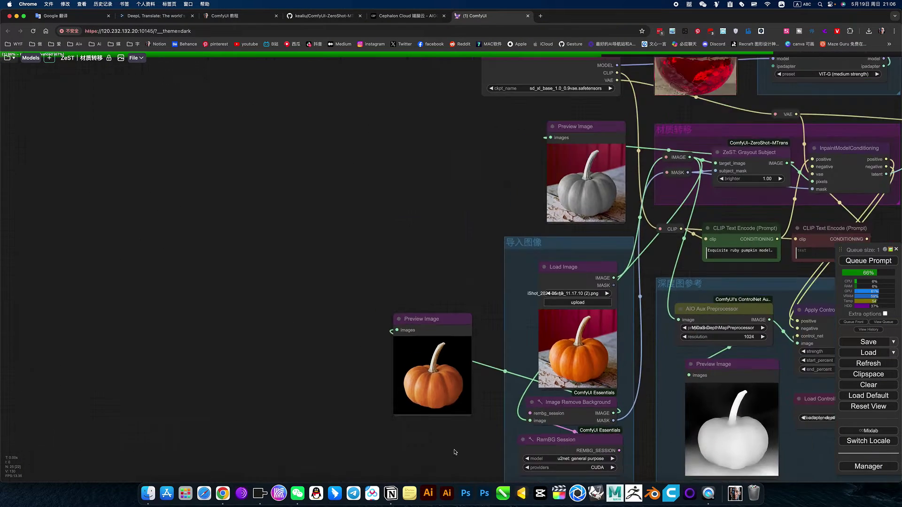
Step: Review the provider options of the RemBG Session node and keep CUDA selected
{"action": "left_click_drag", "start_coordinate": [343, 407], "coordinate": [225, 382]}
{"action": "scroll", "coordinate": [403, 390], "scroll_direction": "up", "scroll_amount": 10}
{"action": "left_click", "coordinate": [403, 388]}
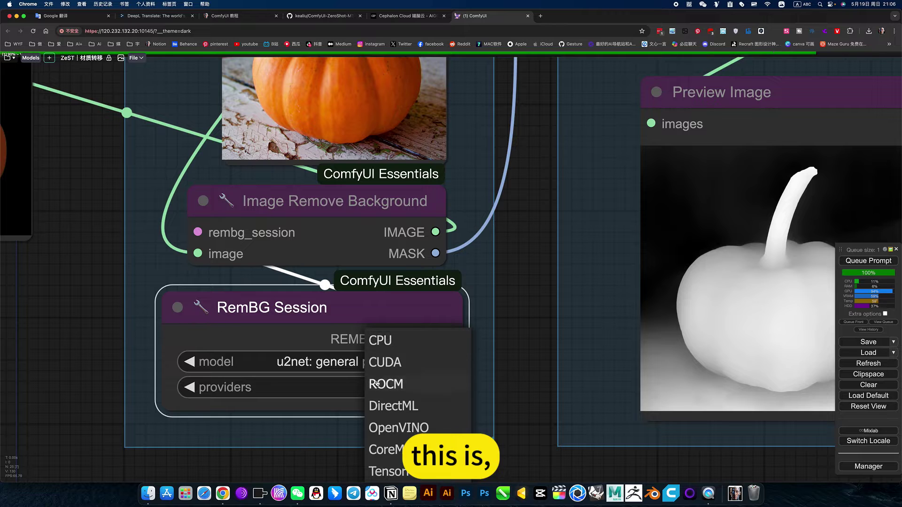
{"action": "left_click", "coordinate": [389, 370]}
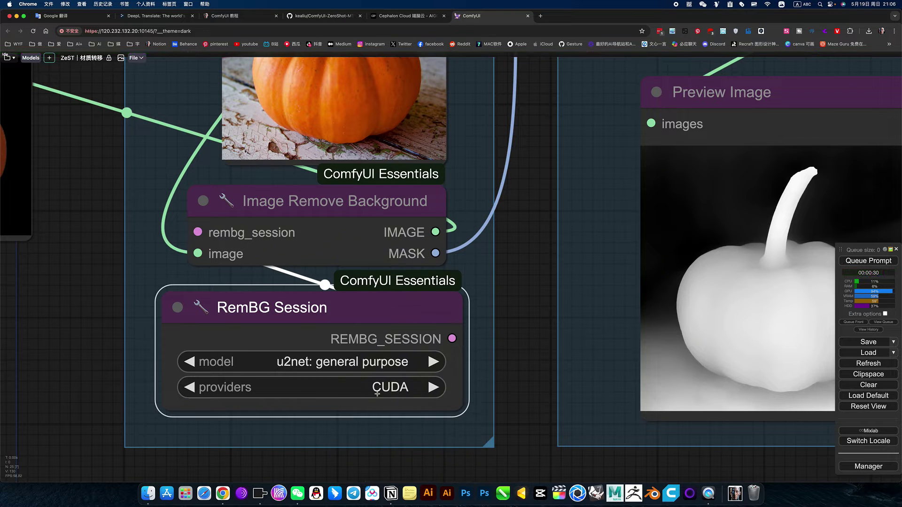
{"action": "left_click", "coordinate": [401, 390]}
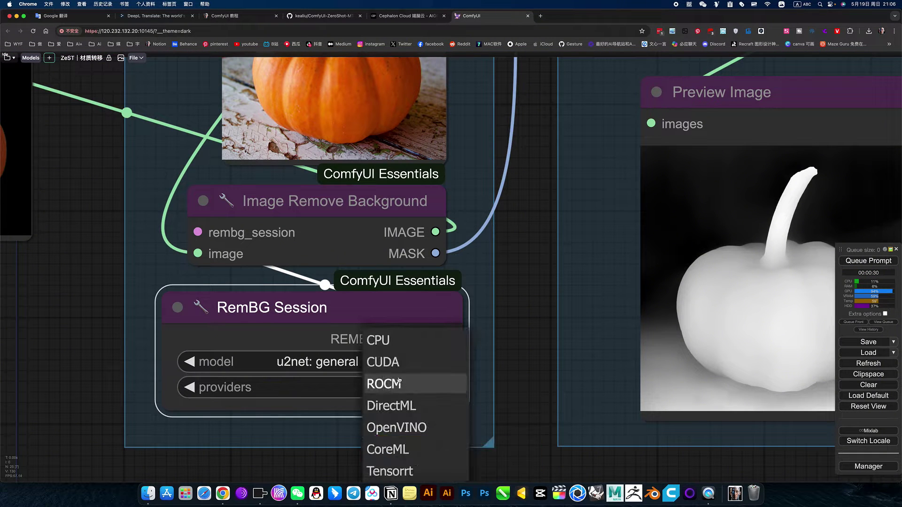
{"action": "left_click", "coordinate": [399, 388]}
{"action": "left_click", "coordinate": [399, 389]}
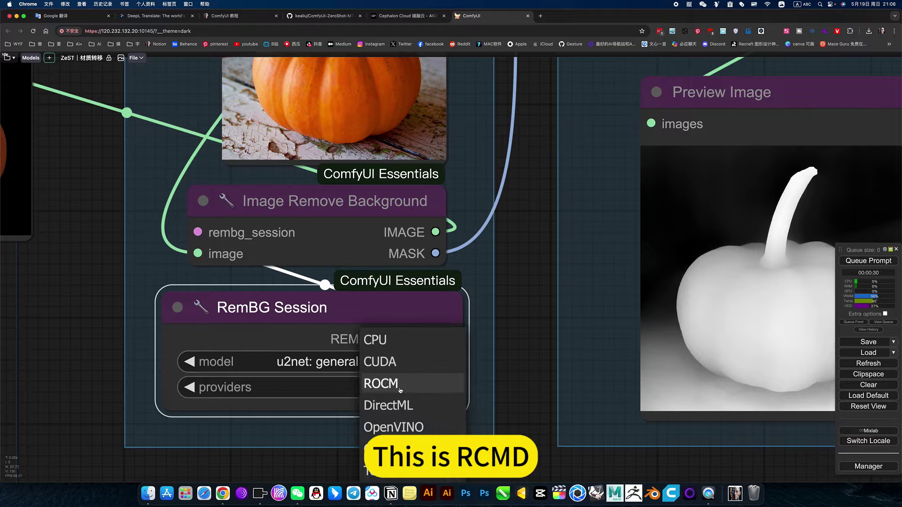
{"action": "left_click", "coordinate": [382, 338]}
{"action": "left_click", "coordinate": [395, 389]}
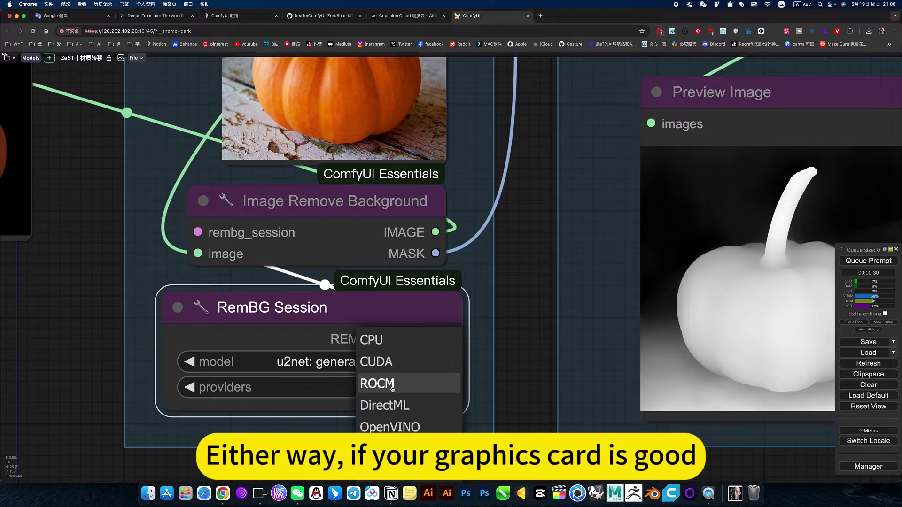
{"action": "left_click", "coordinate": [382, 361]}
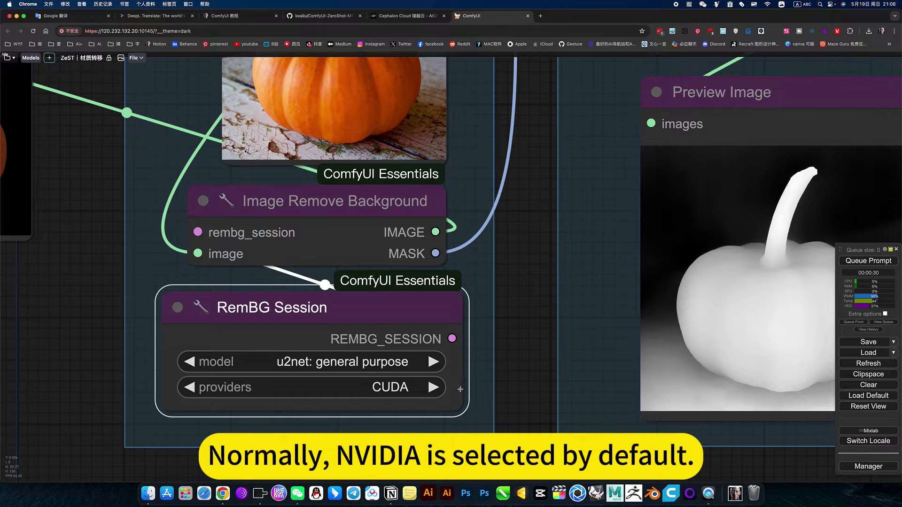
Step: Examine how the ZeST: Grayout Subject node and the depth-map ControlNet group fit into the whole workflow
{"action": "scroll", "coordinate": [528, 396], "scroll_direction": "down", "scroll_amount": 10}
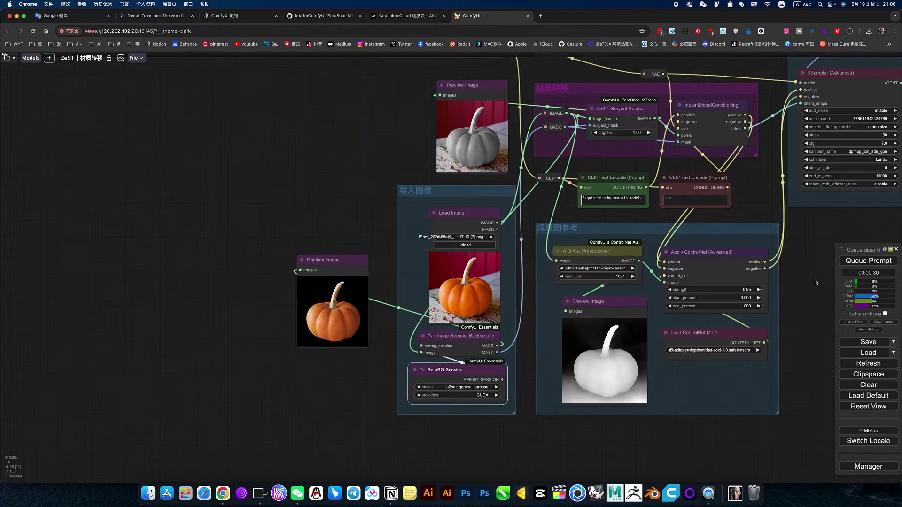
{"action": "left_click_drag", "start_coordinate": [816, 281], "coordinate": [662, 388]}
{"action": "scroll", "coordinate": [678, 382], "scroll_direction": "down", "scroll_amount": 4}
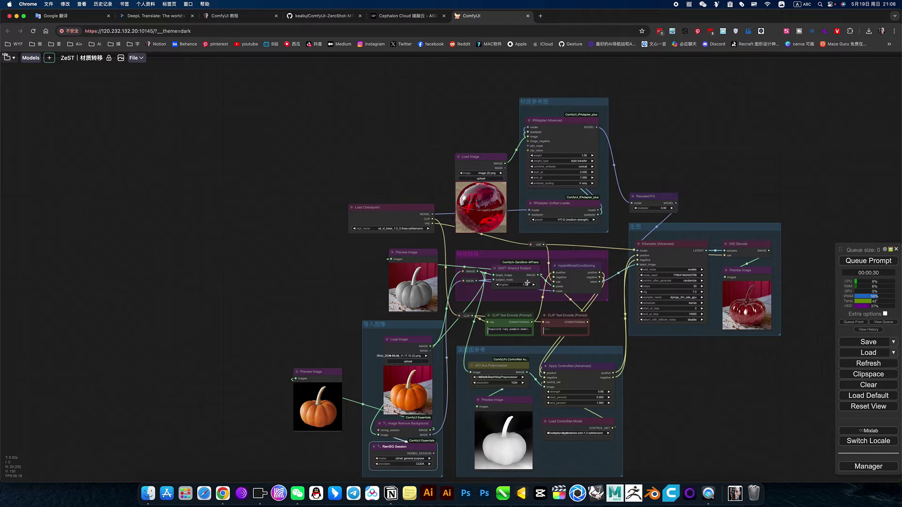
{"action": "scroll", "coordinate": [514, 279], "scroll_direction": "up", "scroll_amount": 5}
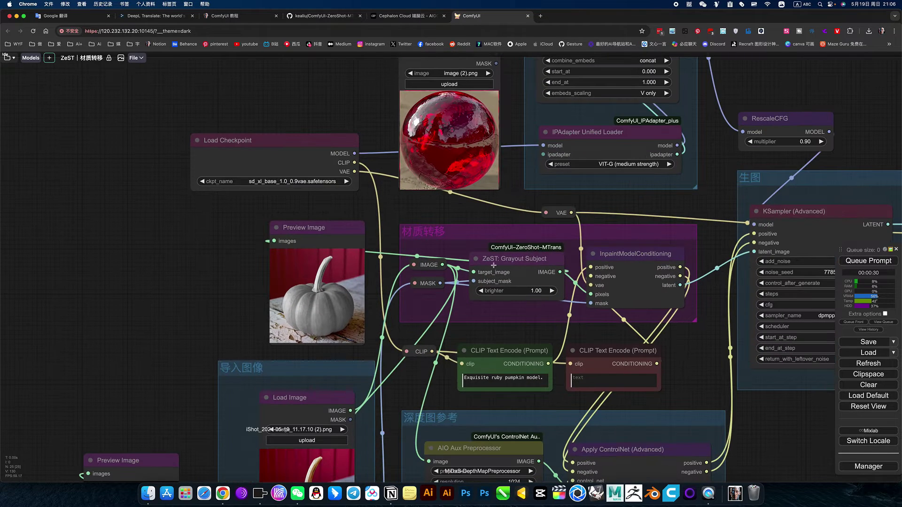
{"action": "scroll", "coordinate": [649, 353], "scroll_direction": "down", "scroll_amount": 2}
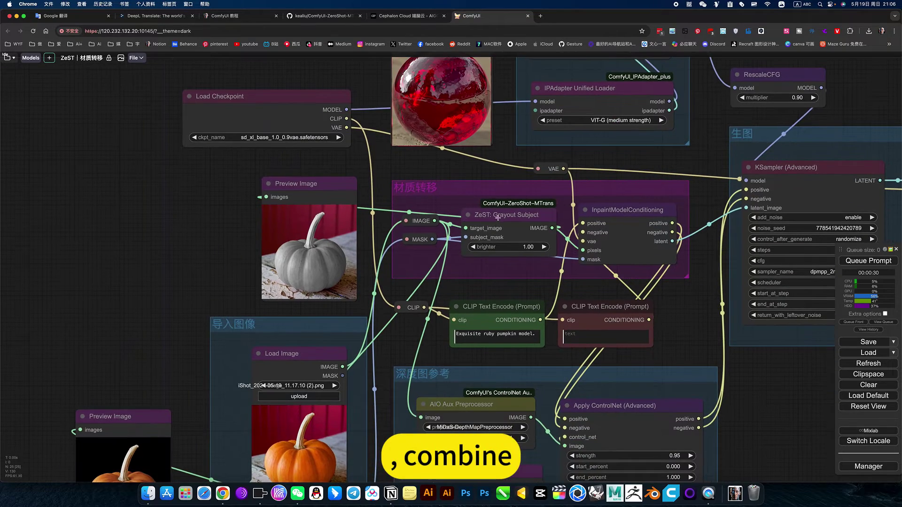
{"action": "scroll", "coordinate": [683, 338], "scroll_direction": "down", "scroll_amount": 1}
{"action": "left_click_drag", "start_coordinate": [677, 329], "coordinate": [602, 177]}
{"action": "scroll", "coordinate": [602, 177], "scroll_direction": "up", "scroll_amount": 7}
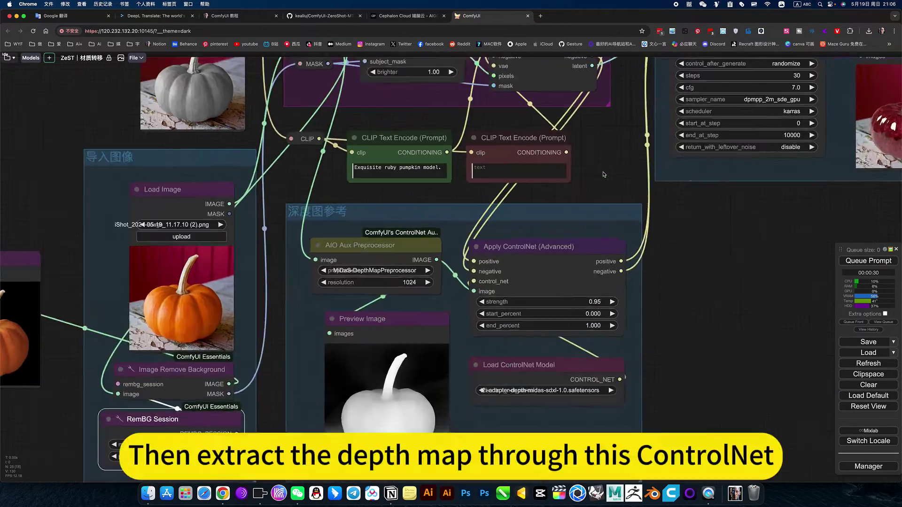
{"action": "scroll", "coordinate": [526, 332], "scroll_direction": "down", "scroll_amount": 5}
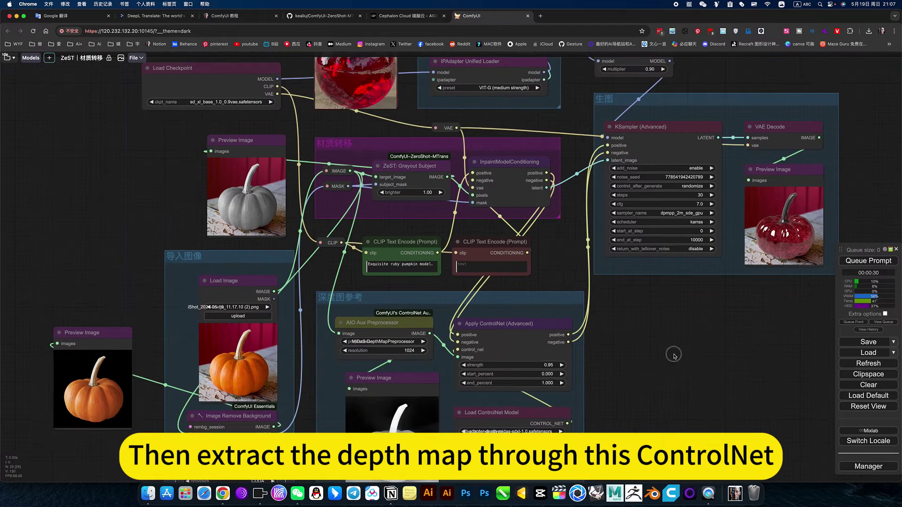
Step: Trace the workflow from the material reference and pumpkin source image to the final preview beside the KSampler, and inspect the transferred material
{"action": "scroll", "coordinate": [405, 418], "scroll_direction": "left", "scroll_amount": 2}
{"action": "scroll", "coordinate": [512, 159], "scroll_direction": "up", "scroll_amount": 4}
{"action": "scroll", "coordinate": [512, 158], "scroll_direction": "left", "scroll_amount": 2}
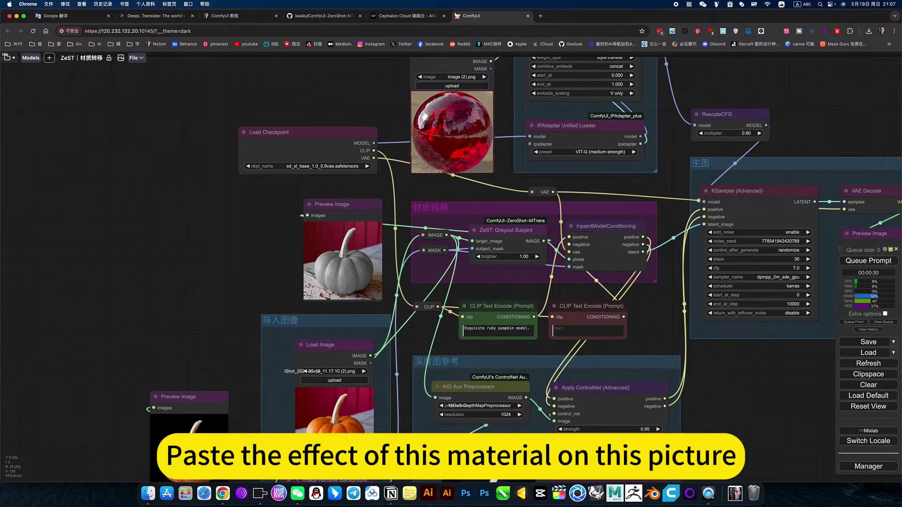
{"action": "scroll", "coordinate": [291, 301], "scroll_direction": "down", "scroll_amount": 5}
{"action": "scroll", "coordinate": [291, 300], "scroll_direction": "left", "scroll_amount": 5}
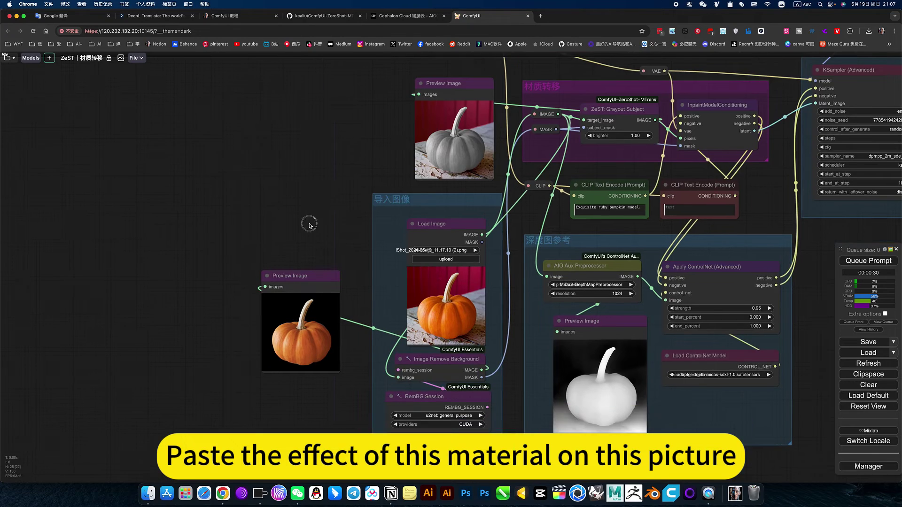
{"action": "scroll", "coordinate": [308, 223], "scroll_direction": "right", "scroll_amount": 9}
{"action": "scroll", "coordinate": [309, 223], "scroll_direction": "up", "scroll_amount": 2}
{"action": "scroll", "coordinate": [542, 438], "scroll_direction": "right", "scroll_amount": 6}
{"action": "scroll", "coordinate": [542, 438], "scroll_direction": "up", "scroll_amount": 3}
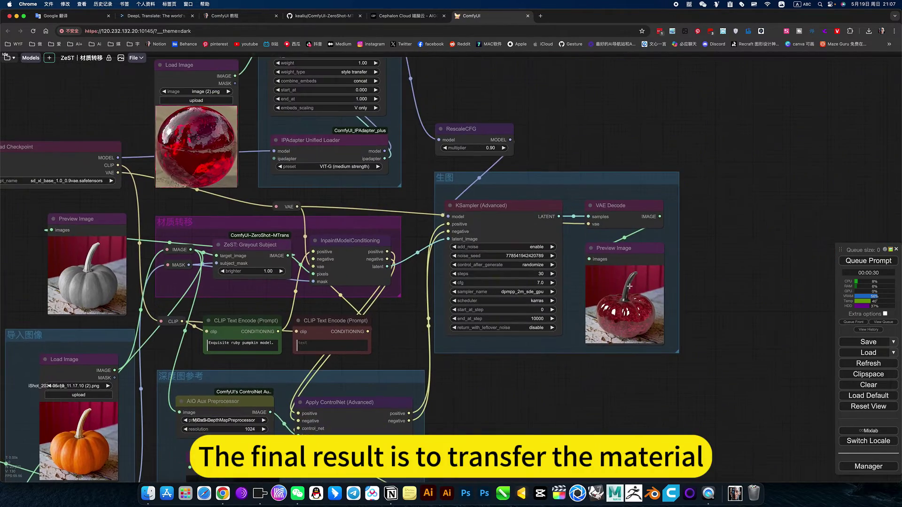
{"action": "scroll", "coordinate": [657, 305], "scroll_direction": "up", "scroll_amount": 5}
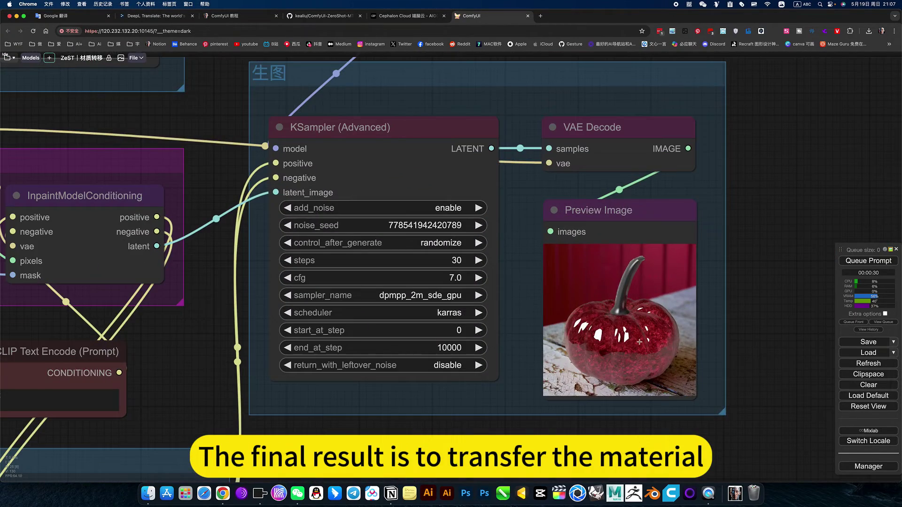
{"action": "scroll", "coordinate": [639, 342], "scroll_direction": "down", "scroll_amount": 5}
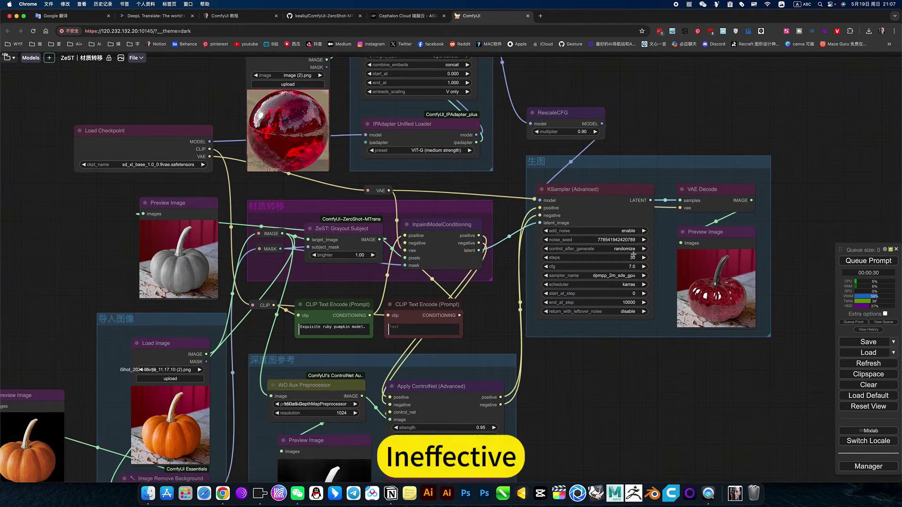
Step: Check the KSampler's control_after_generate options, keep randomize, and queue the workflow for another generation
{"action": "left_click", "coordinate": [632, 250]}
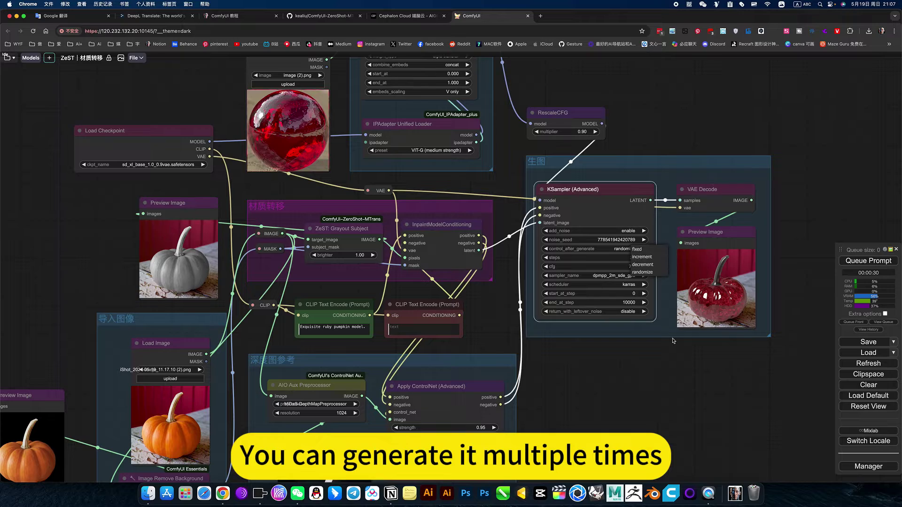
{"action": "left_click", "coordinate": [673, 338]}
{"action": "left_click", "coordinate": [844, 263]}
Step: Inspect the pumpkin's stem and surface closely in the generation group's Preview Image node while the queued run processes
{"action": "scroll", "coordinate": [726, 280], "scroll_direction": "up", "scroll_amount": 10}
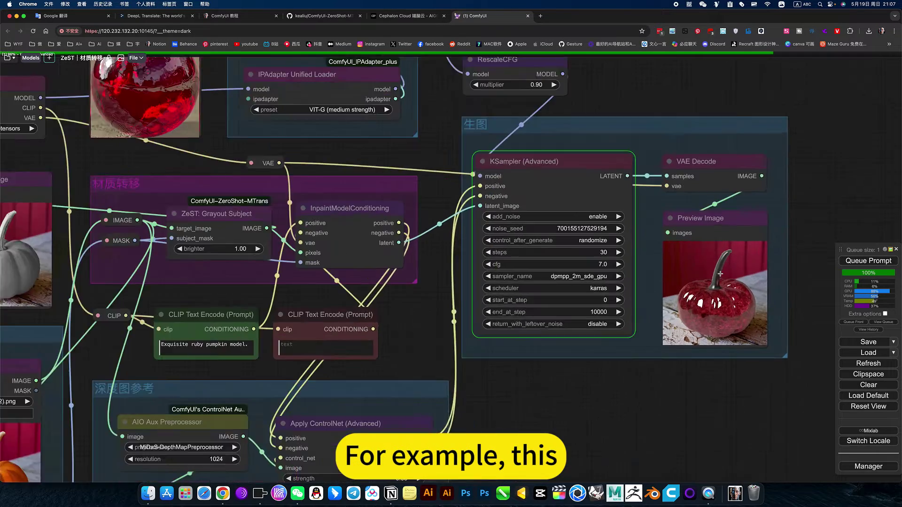
{"action": "scroll", "coordinate": [729, 283], "scroll_direction": "up", "scroll_amount": 4}
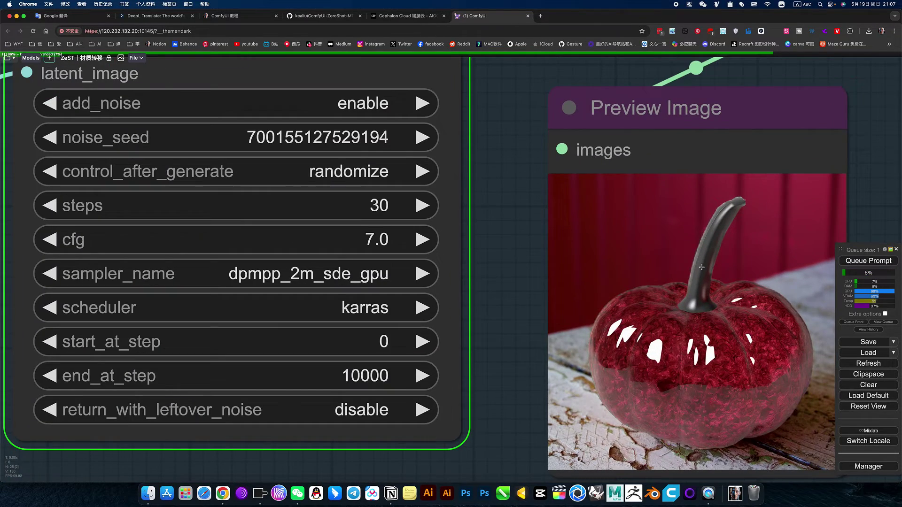
{"action": "scroll", "coordinate": [703, 263], "scroll_direction": "up", "scroll_amount": 3}
{"action": "scroll", "coordinate": [698, 269], "scroll_direction": "down", "scroll_amount": 12}
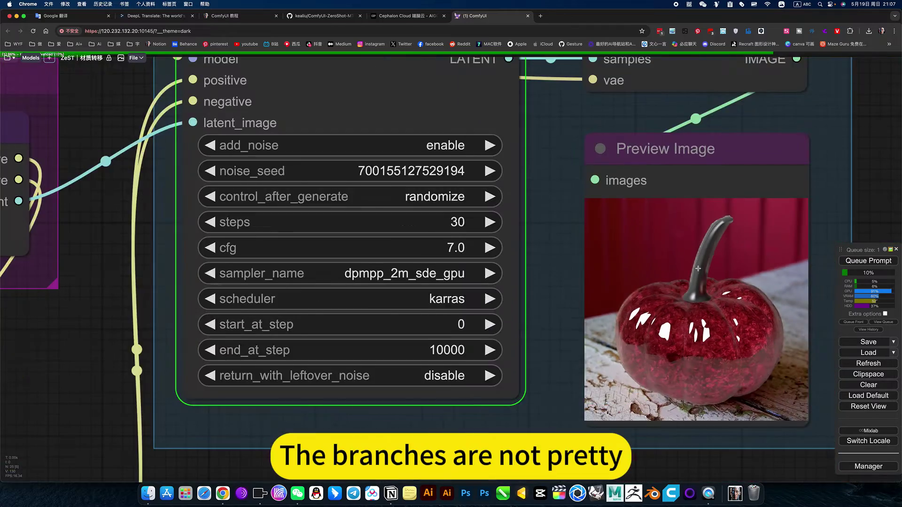
{"action": "scroll", "coordinate": [547, 334], "scroll_direction": "down", "scroll_amount": 5}
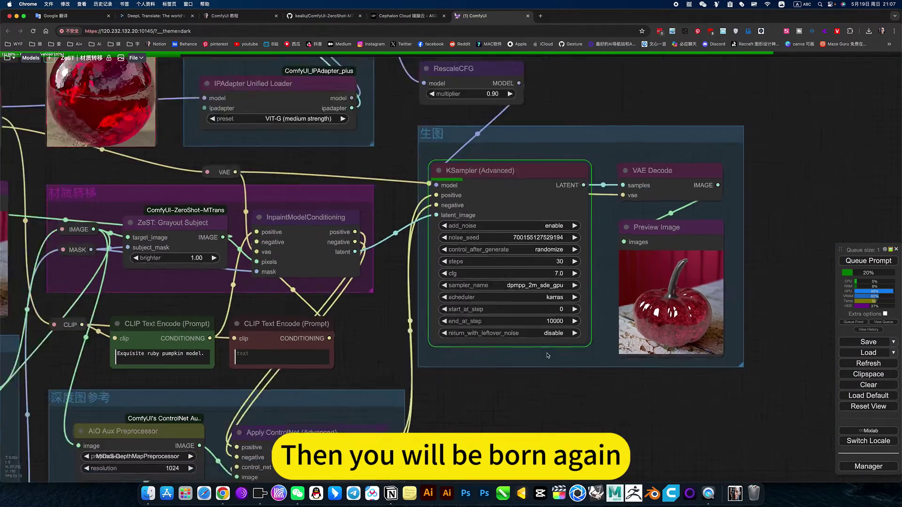
{"action": "scroll", "coordinate": [595, 334], "scroll_direction": "down", "scroll_amount": 5}
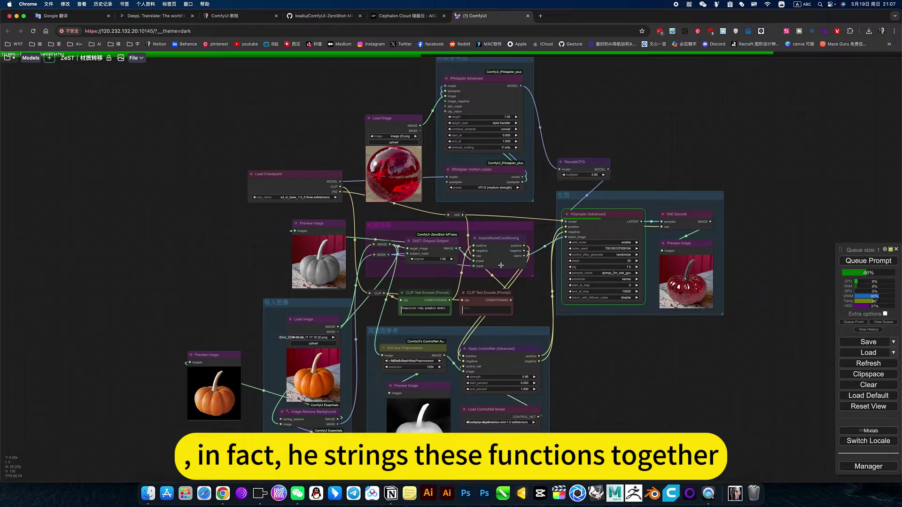
Step: Select the ZeST: Grayout Subject node and compare its role with the IPAdapter Advanced material reference group
{"action": "left_click", "coordinate": [438, 241]}
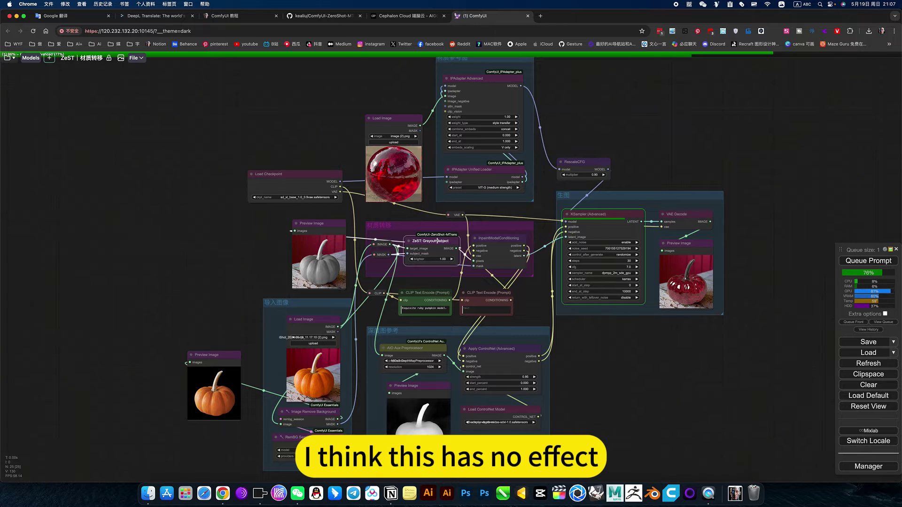
{"action": "scroll", "coordinate": [433, 247], "scroll_direction": "down", "scroll_amount": 1}
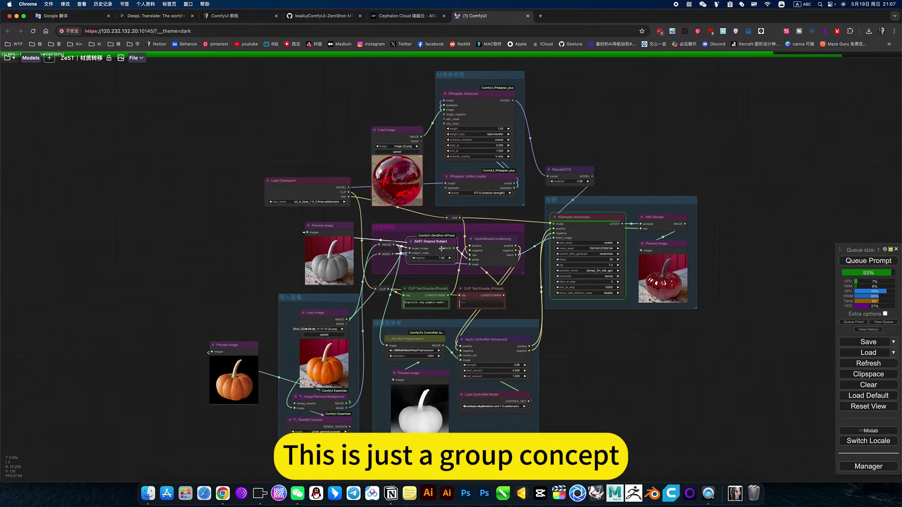
{"action": "scroll", "coordinate": [401, 284], "scroll_direction": "down", "scroll_amount": 2}
{"action": "scroll", "coordinate": [402, 285], "scroll_direction": "up", "scroll_amount": 5}
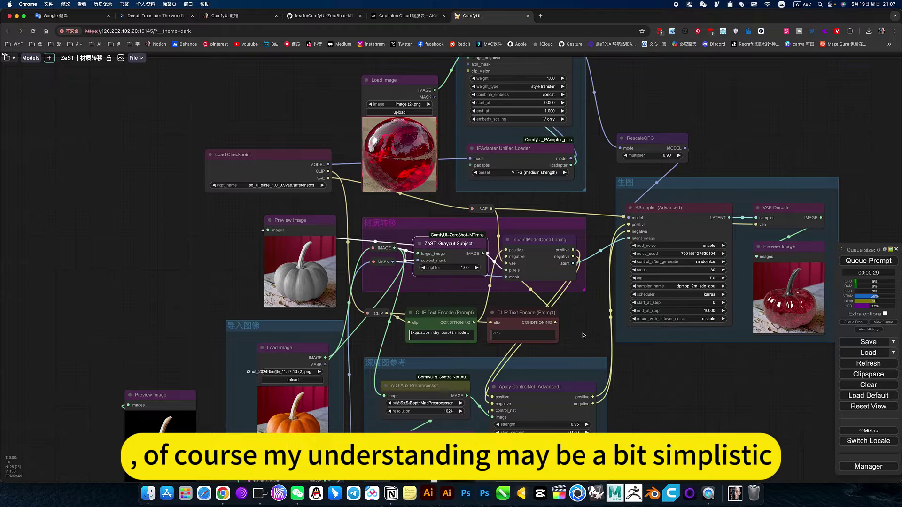
{"action": "left_click_drag", "start_coordinate": [582, 335], "coordinate": [491, 331]}
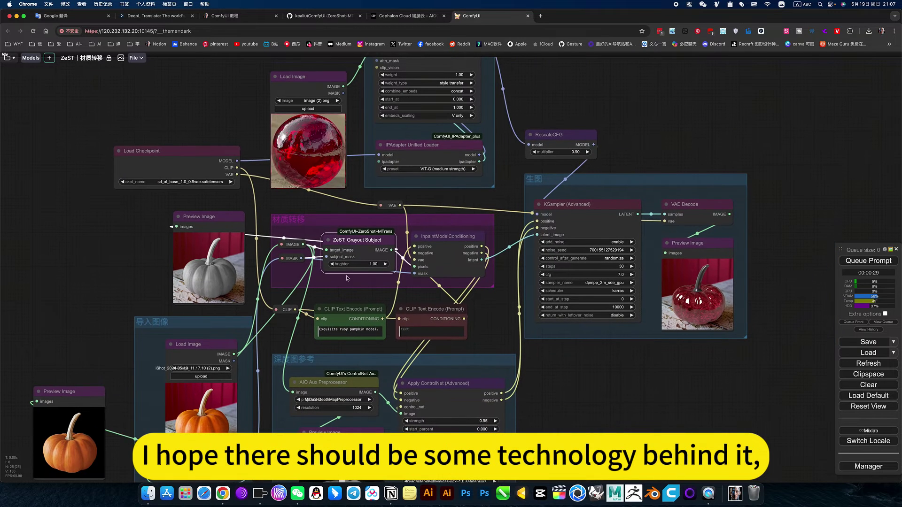
{"action": "scroll", "coordinate": [488, 324], "scroll_direction": "down", "scroll_amount": 5}
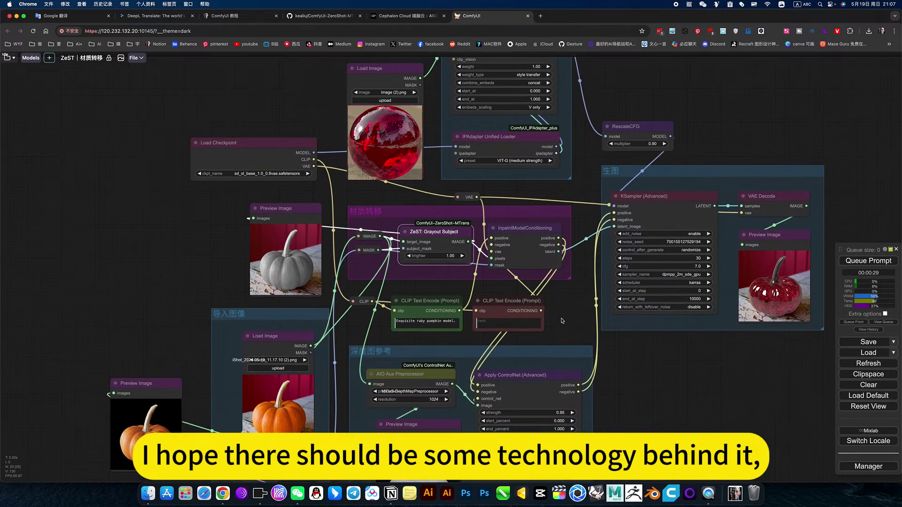
{"action": "scroll", "coordinate": [561, 209], "scroll_direction": "up", "scroll_amount": 5}
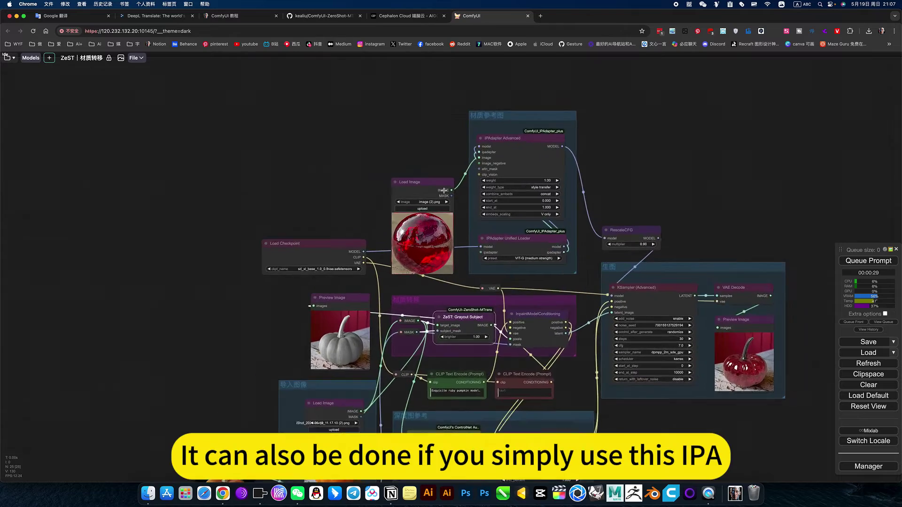
{"action": "scroll", "coordinate": [560, 209], "scroll_direction": "up", "scroll_amount": 2}
{"action": "scroll", "coordinate": [579, 164], "scroll_direction": "down", "scroll_amount": 3}
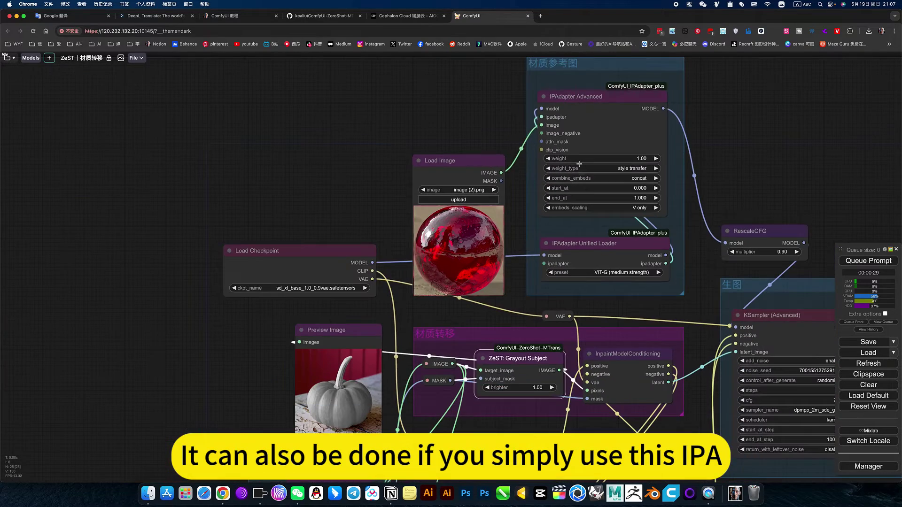
Step: Inspect the newly generated ruby pumpkin in the final preview and return to the image import and depth reference groups
{"action": "left_click_drag", "start_coordinate": [676, 472], "coordinate": [553, 337]}
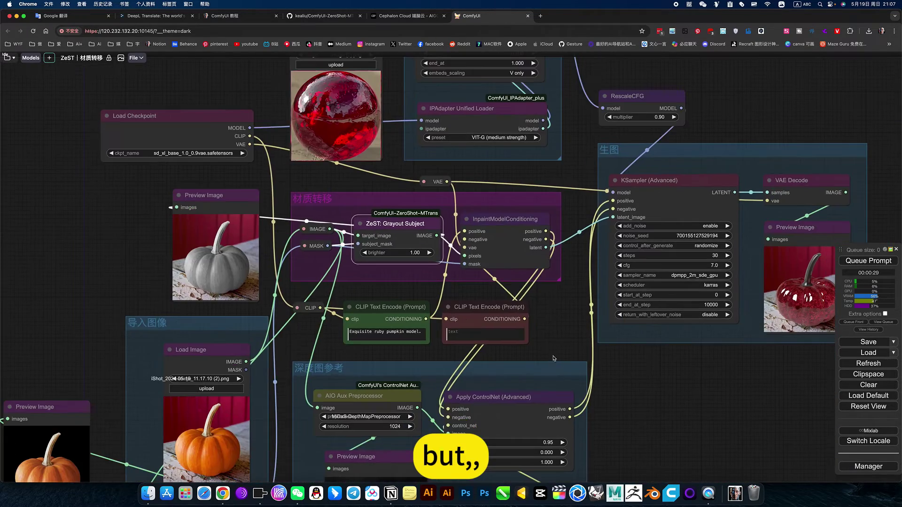
{"action": "left_click_drag", "start_coordinate": [690, 410], "coordinate": [629, 394]}
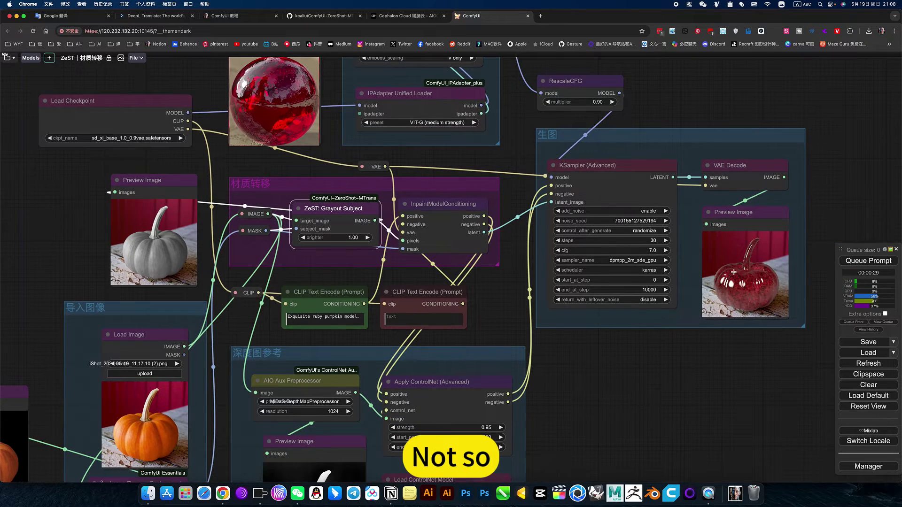
{"action": "left_click_drag", "start_coordinate": [731, 384], "coordinate": [643, 390]}
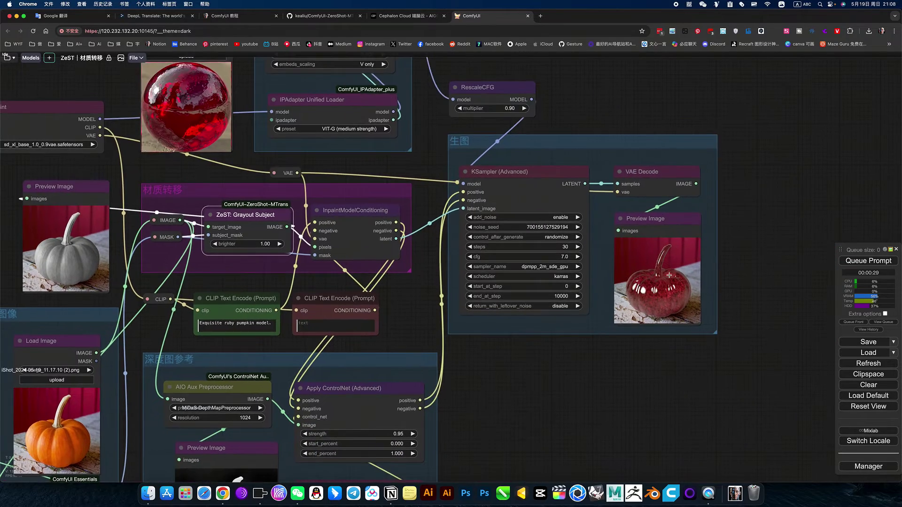
{"action": "scroll", "coordinate": [669, 275], "scroll_direction": "up", "scroll_amount": 10}
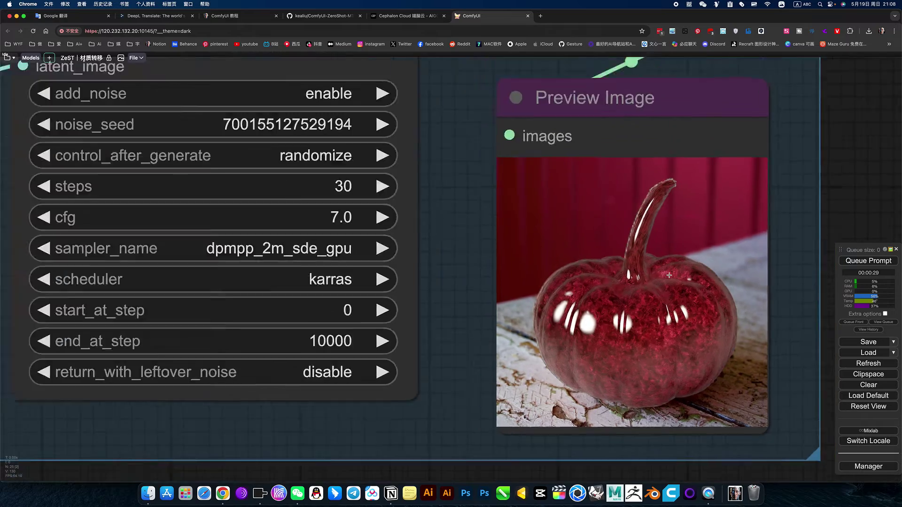
{"action": "scroll", "coordinate": [670, 275], "scroll_direction": "down", "scroll_amount": 9}
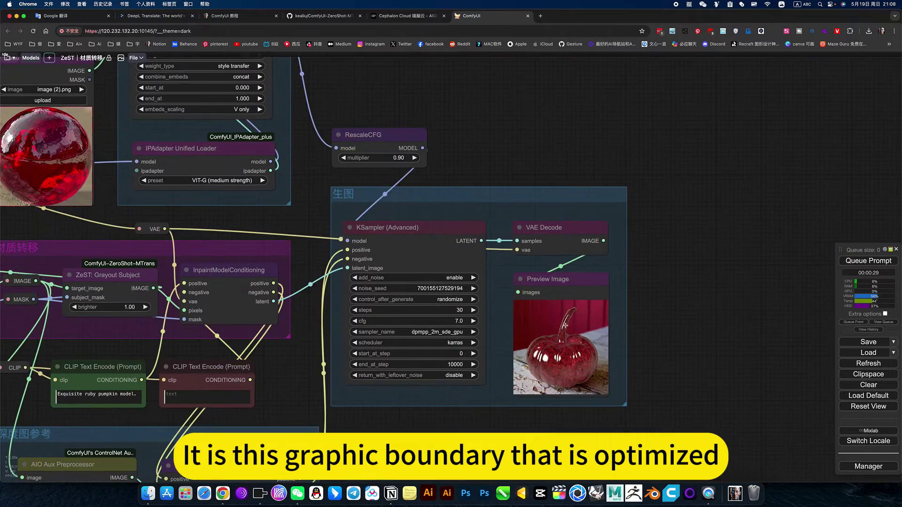
Step: Inspect the ruby pumpkin's edges and stem up close in the generation group's final Preview Image node
{"action": "scroll", "coordinate": [566, 326], "scroll_direction": "up", "scroll_amount": 15}
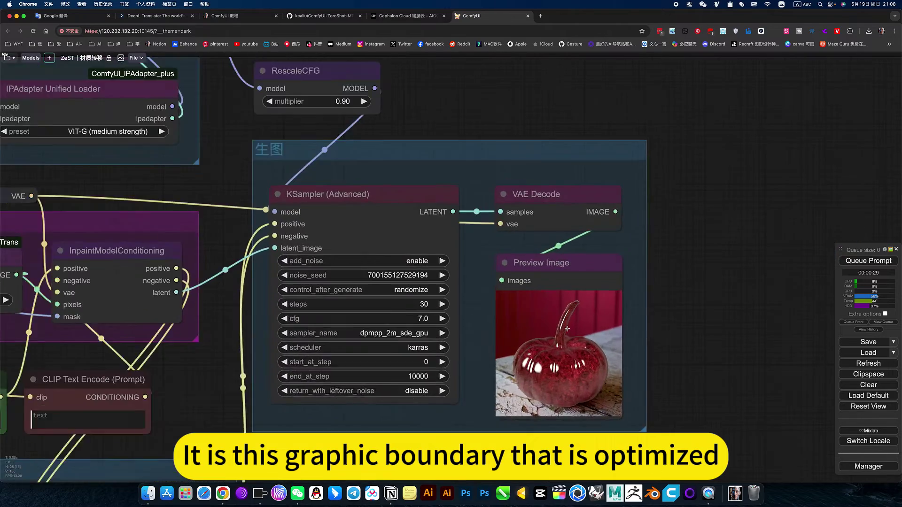
{"action": "scroll", "coordinate": [402, 394], "scroll_direction": "up", "scroll_amount": 4}
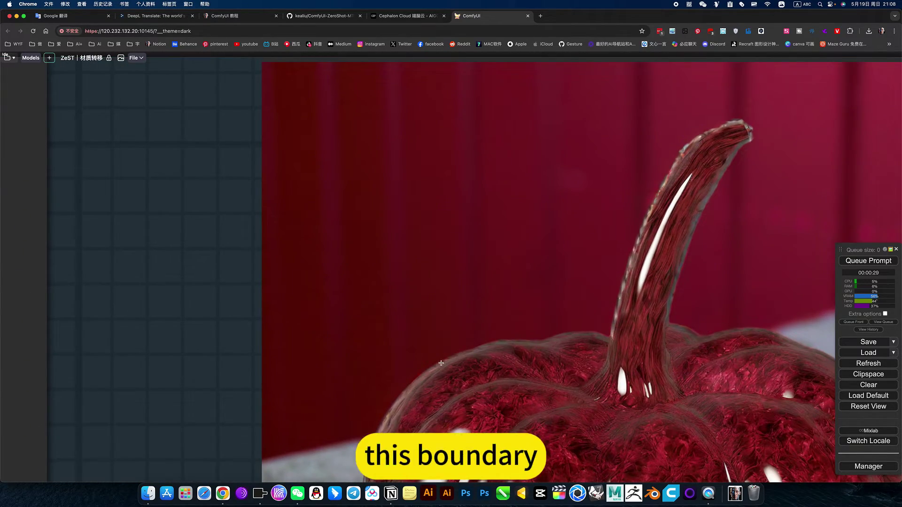
{"action": "scroll", "coordinate": [441, 363], "scroll_direction": "down", "scroll_amount": 10}
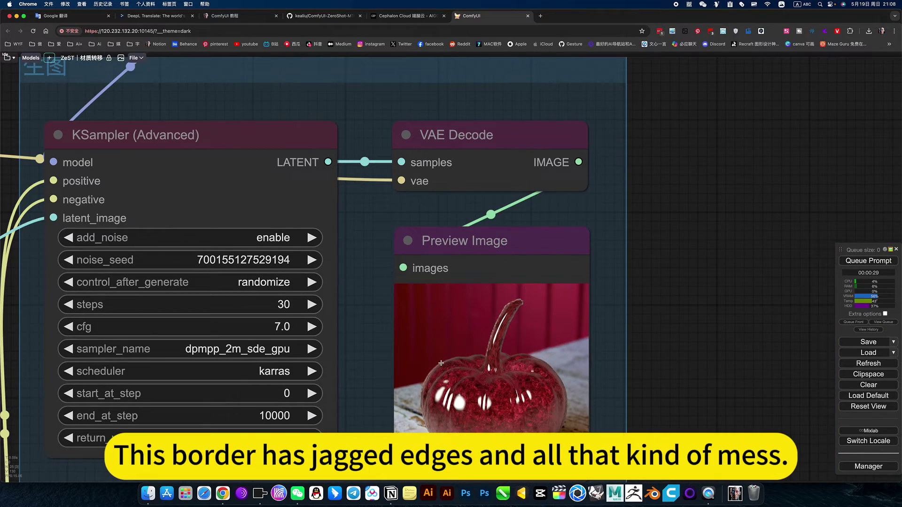
{"action": "scroll", "coordinate": [546, 381], "scroll_direction": "down", "scroll_amount": 5}
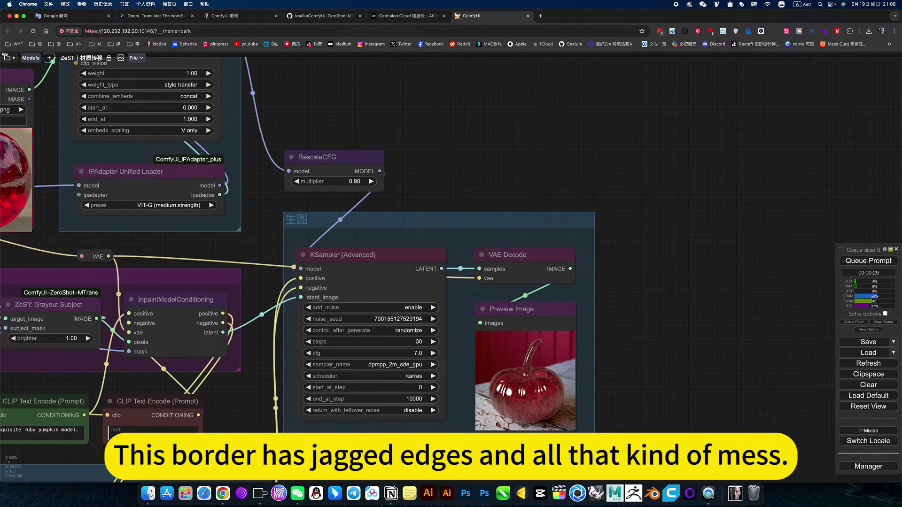
{"action": "left_click_drag", "start_coordinate": [290, 472], "coordinate": [566, 312]}
{"action": "scroll", "coordinate": [580, 388], "scroll_direction": "down", "scroll_amount": 5}
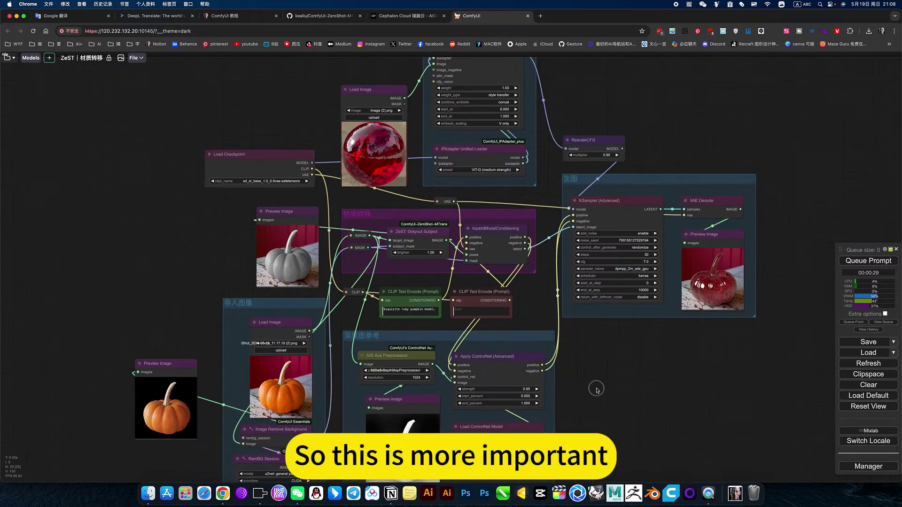
Step: Delete the Preview Image node that shows the background-removed pumpkin on black beside the image import group
{"action": "left_click_drag", "start_coordinate": [357, 425], "coordinate": [474, 320]}
{"action": "left_click_drag", "start_coordinate": [713, 268], "coordinate": [696, 363]}
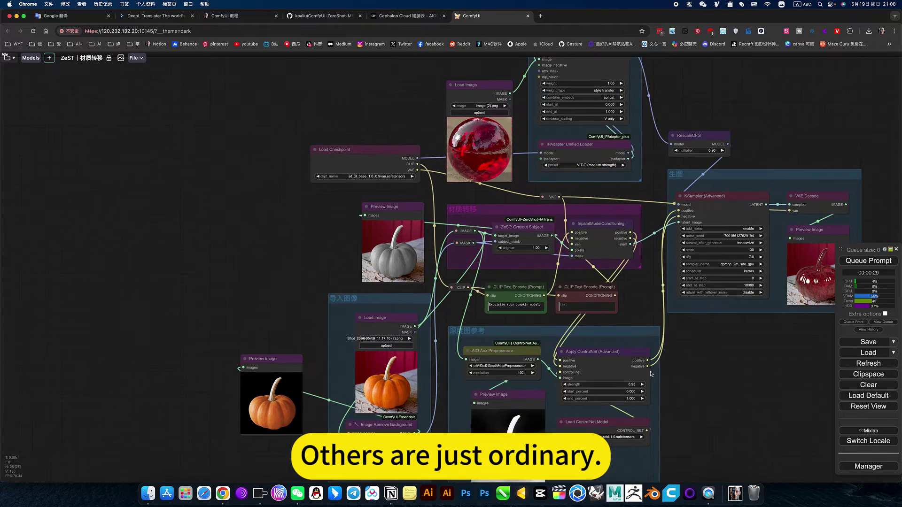
{"action": "left_click", "coordinate": [288, 361]}
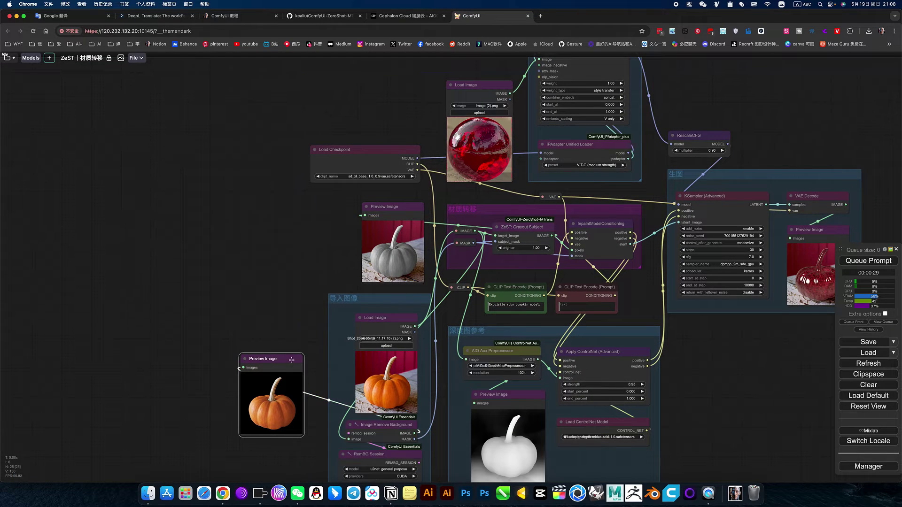
{"action": "key", "text": "Delete"}
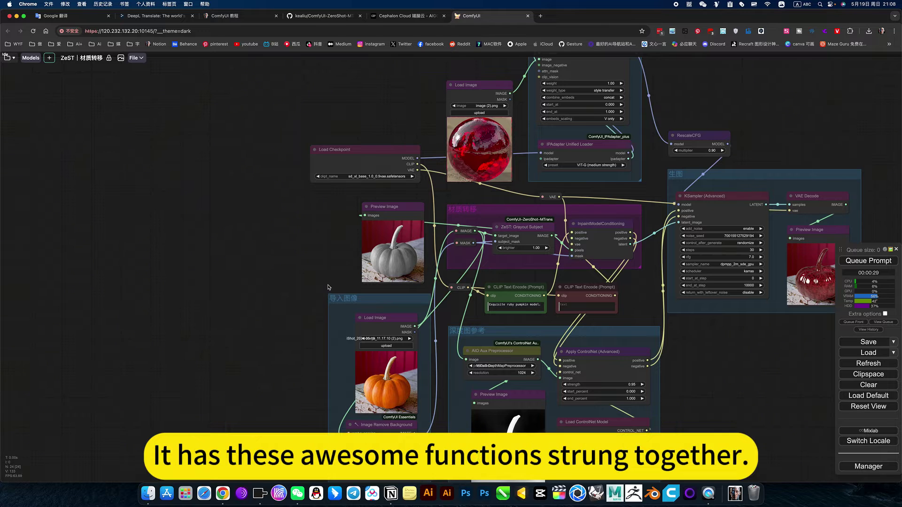
{"action": "scroll", "coordinate": [306, 254], "scroll_direction": "down", "scroll_amount": 5}
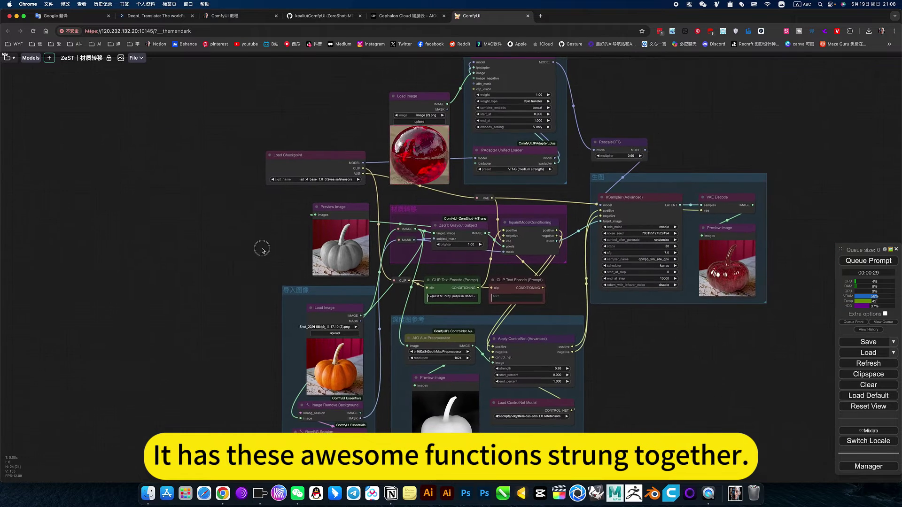
{"action": "mouse_move", "coordinate": [244, 264]}
{"action": "left_mouse_down"}
{"action": "mouse_move", "coordinate": [237, 277]}
{"action": "mouse_move", "coordinate": [243, 264]}
{"action": "left_mouse_up"}
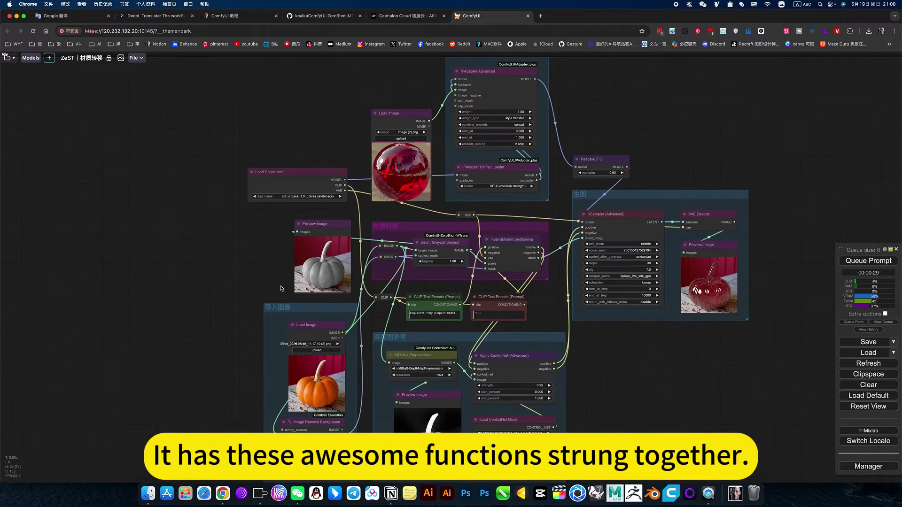
{"action": "scroll", "coordinate": [657, 129], "scroll_direction": "down", "scroll_amount": 7}
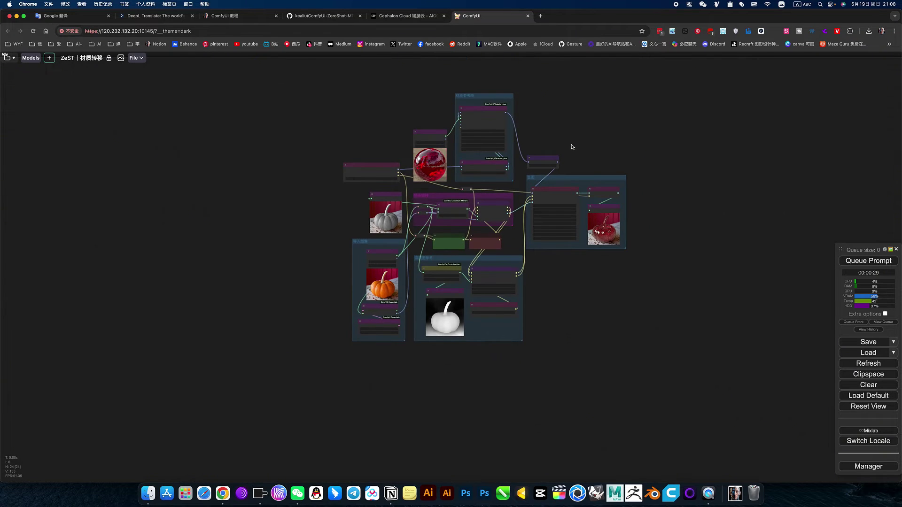
{"action": "scroll", "coordinate": [571, 149], "scroll_direction": "up", "scroll_amount": 5}
{"action": "scroll", "coordinate": [600, 137], "scroll_direction": "up", "scroll_amount": 2}
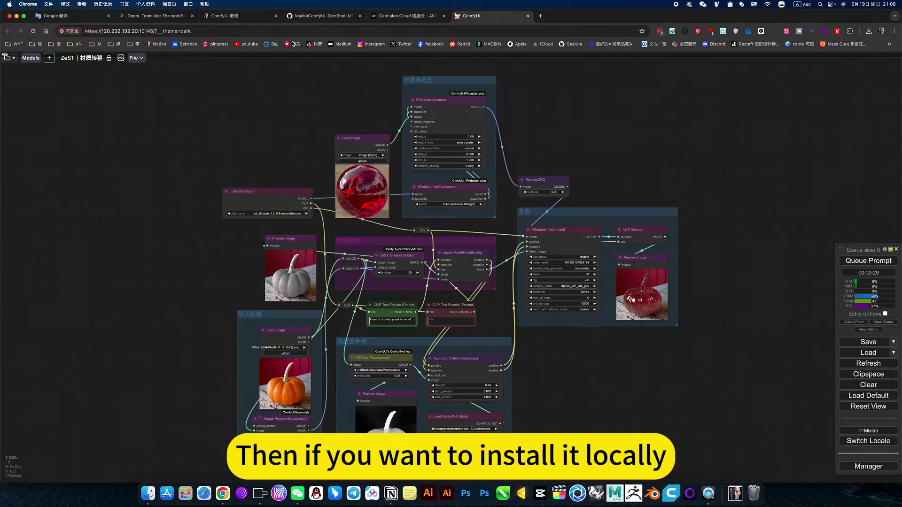
Step: Switch to the ComfyUI tutorial notes and review the ZeST section's plugin, model download and depth map instructions down to the workflow file
{"action": "left_click", "coordinate": [242, 19]}
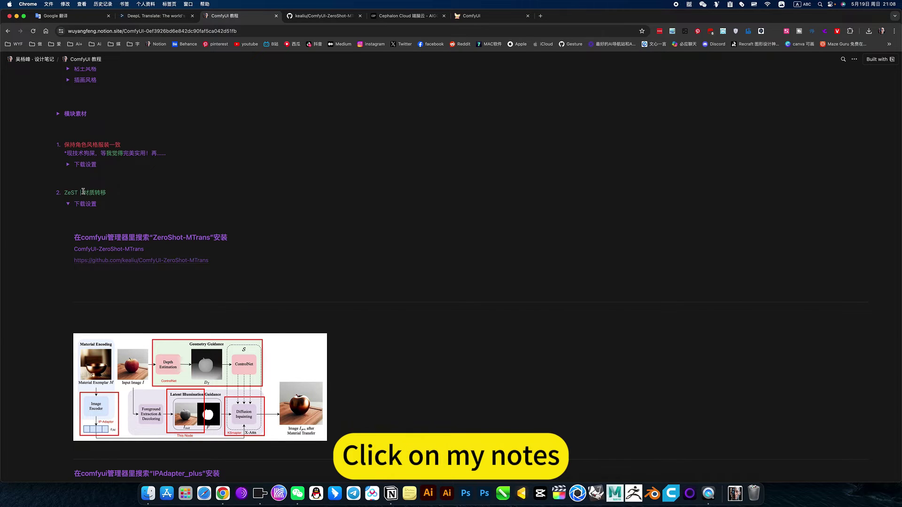
{"action": "left_click_drag", "start_coordinate": [83, 193], "coordinate": [108, 193]}
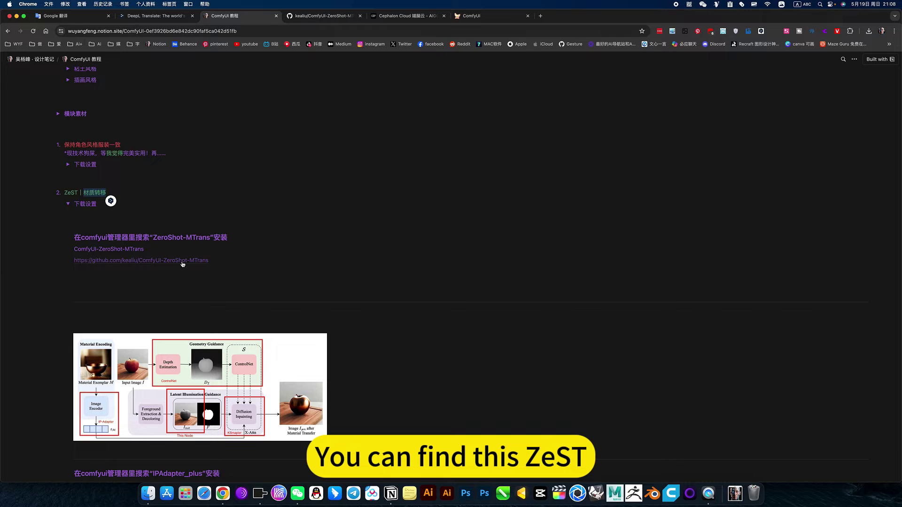
{"action": "scroll", "coordinate": [183, 265], "scroll_direction": "down", "scroll_amount": 9}
{"action": "scroll", "coordinate": [183, 264], "scroll_direction": "up", "scroll_amount": 6}
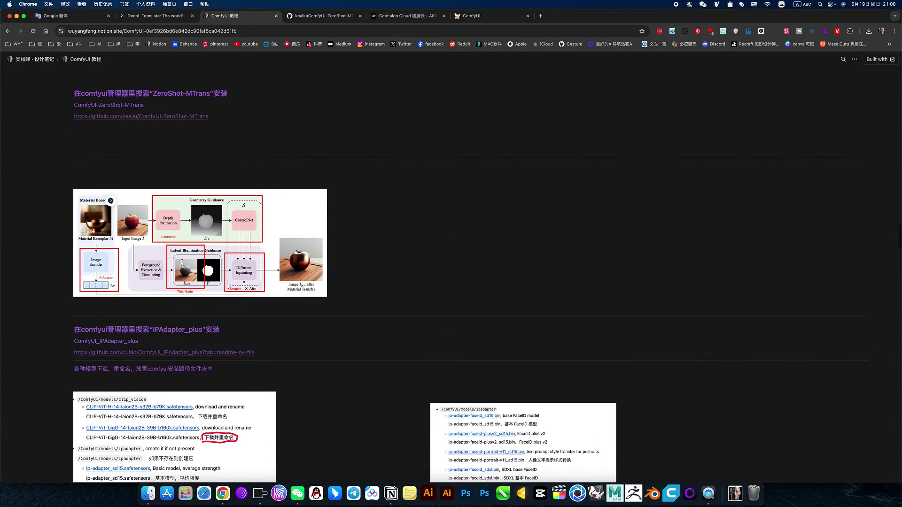
{"action": "scroll", "coordinate": [170, 254], "scroll_direction": "down", "scroll_amount": 7}
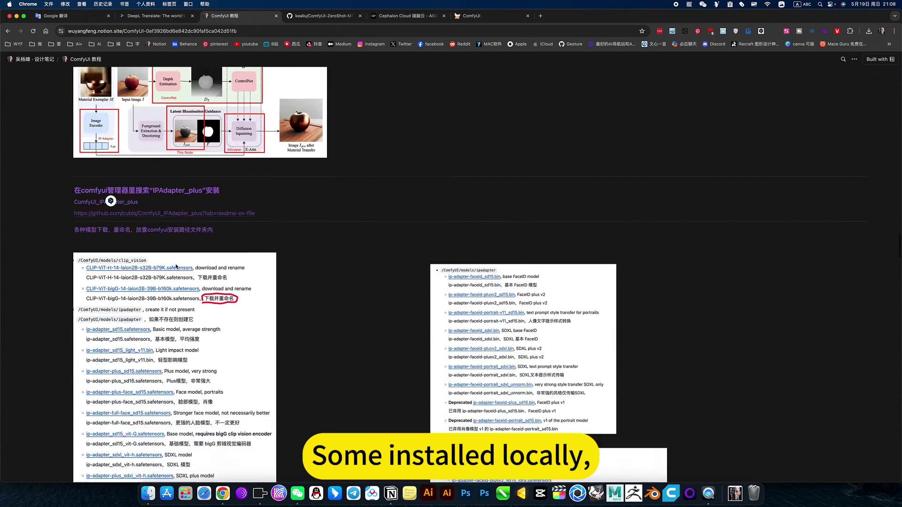
{"action": "scroll", "coordinate": [256, 254], "scroll_direction": "down", "scroll_amount": 7}
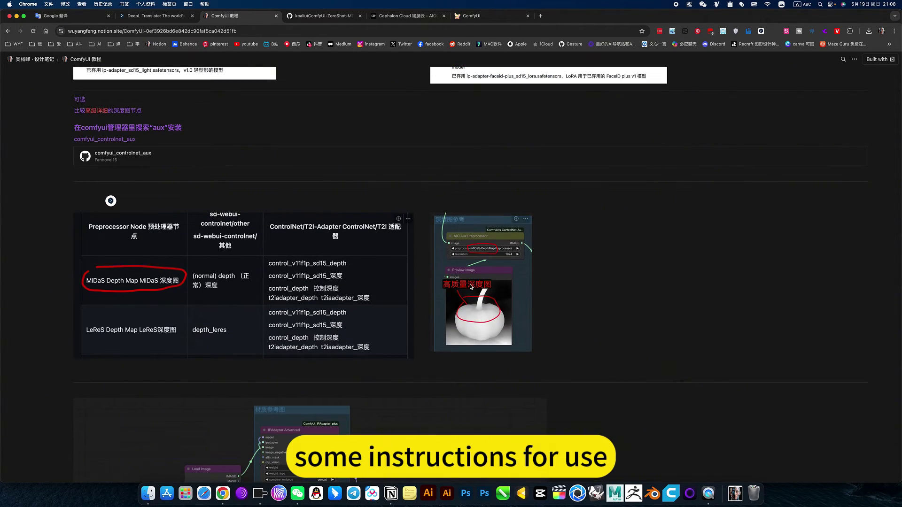
{"action": "scroll", "coordinate": [369, 282], "scroll_direction": "down", "scroll_amount": 4}
{"action": "scroll", "coordinate": [390, 305], "scroll_direction": "down", "scroll_amount": 8}
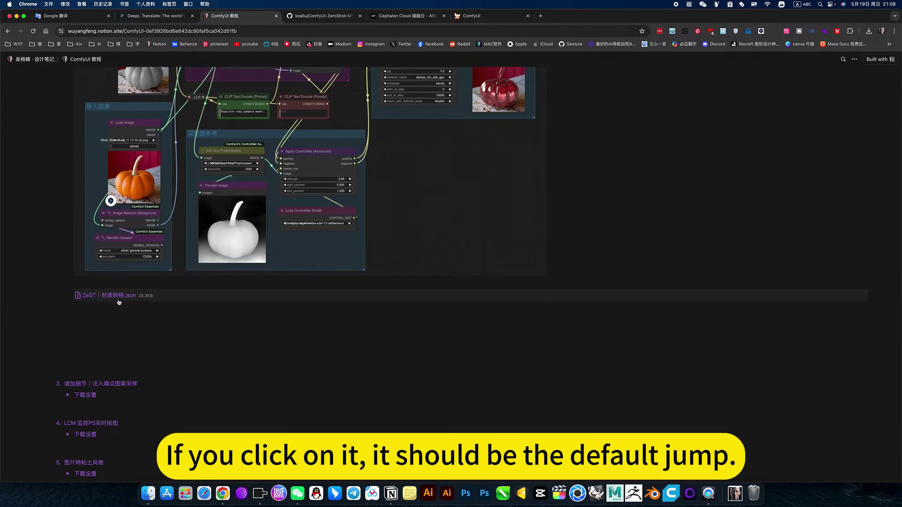
Step: Open the attached ZeST｜材质转移.json workflow file from the notes and look through its contents
{"action": "left_click", "coordinate": [118, 297]}
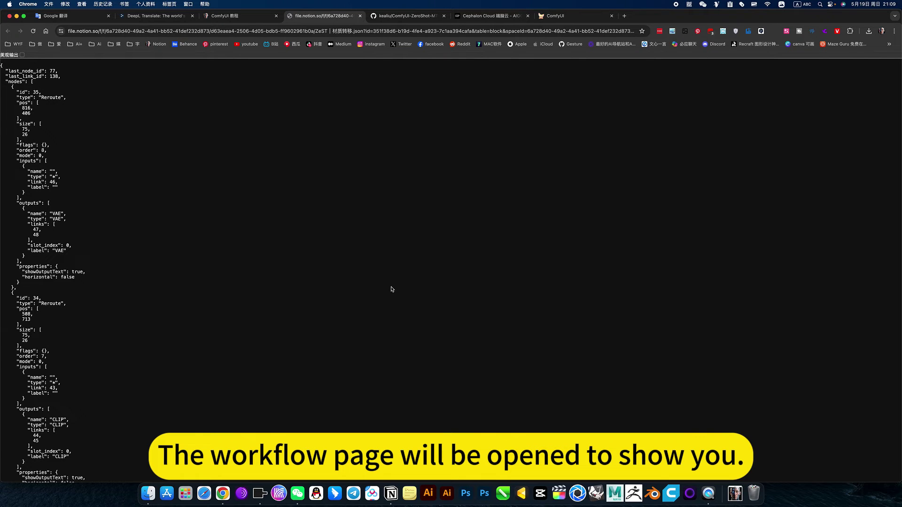
{"action": "scroll", "coordinate": [392, 289], "scroll_direction": "down", "scroll_amount": 5}
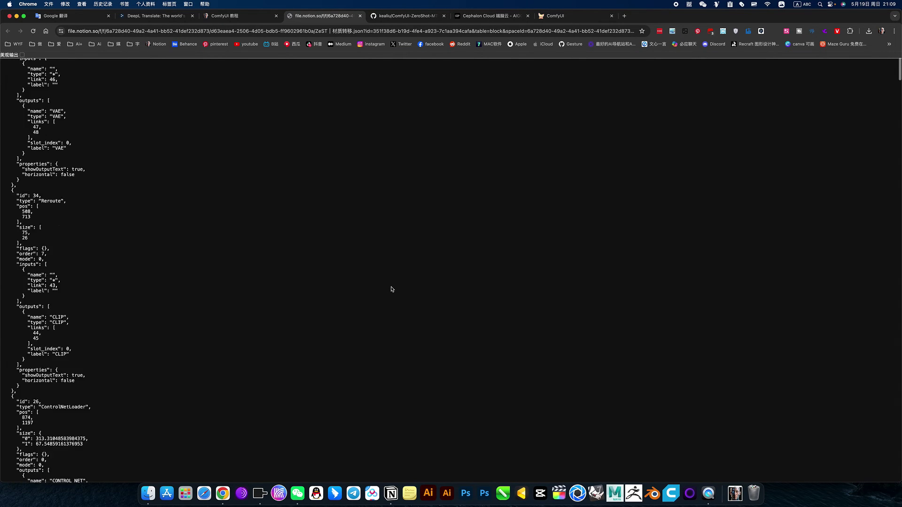
{"action": "scroll", "coordinate": [392, 289], "scroll_direction": "up", "scroll_amount": 3}
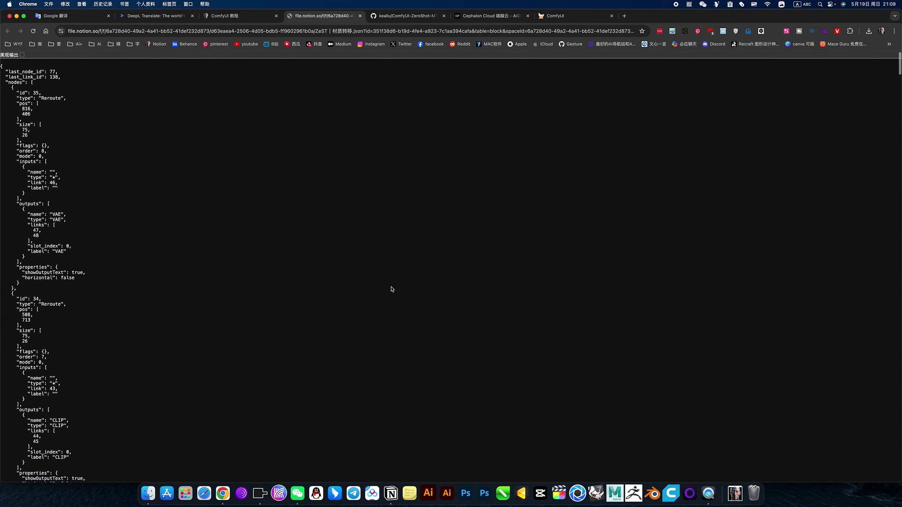
Step: Try to save the page as ZeST｜材质转移.json in the Downloads folder, cancel the save and close the page
{"action": "right_click", "coordinate": [384, 174]}
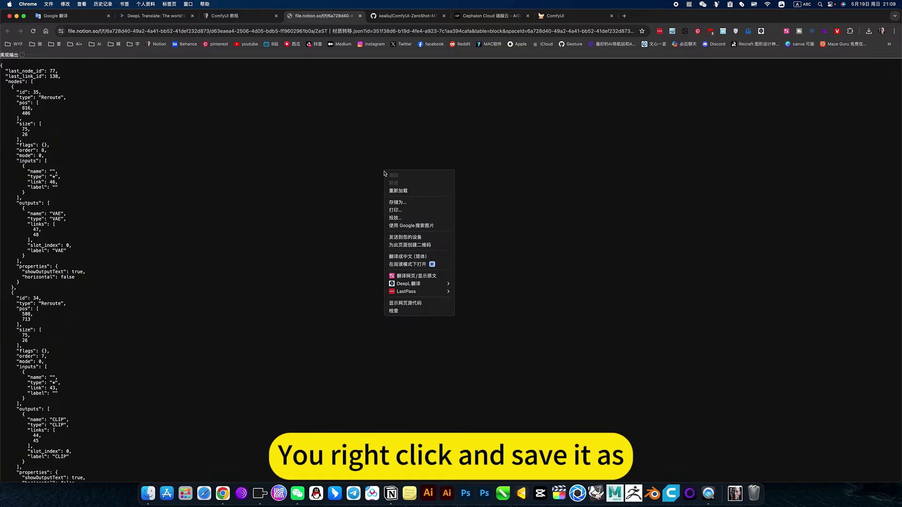
{"action": "left_click", "coordinate": [400, 203]}
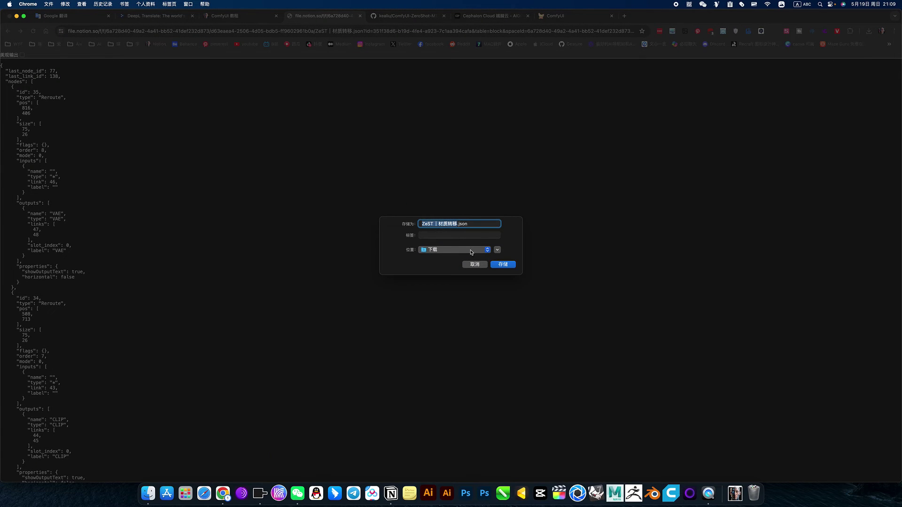
{"action": "left_click_drag", "start_coordinate": [473, 223], "coordinate": [386, 221]}
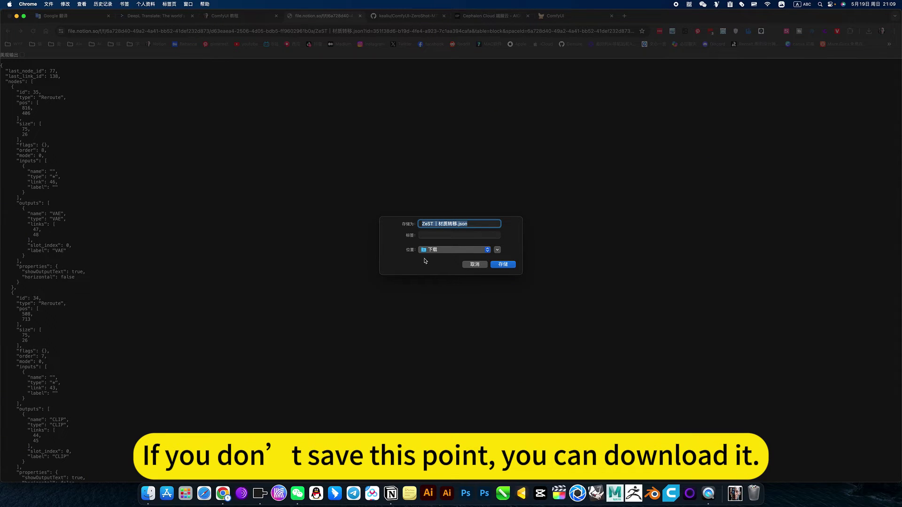
{"action": "left_click", "coordinate": [474, 264]}
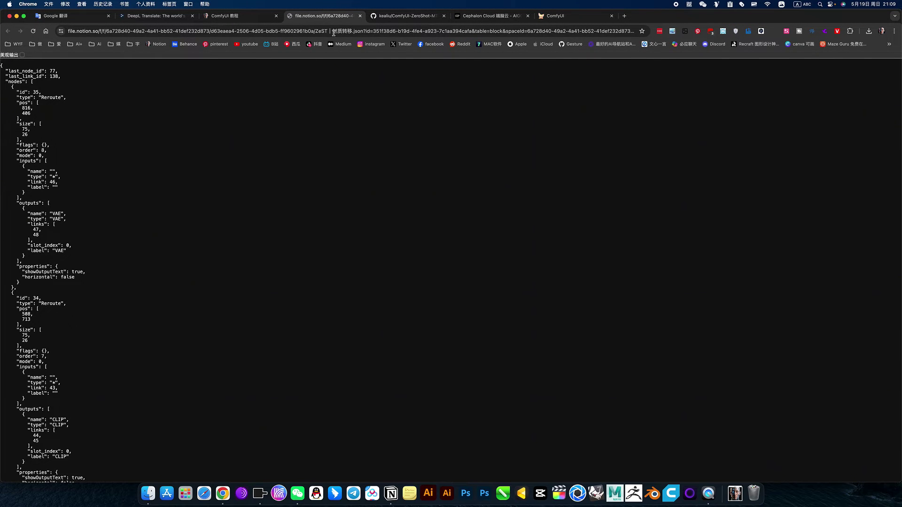
{"action": "left_click", "coordinate": [360, 16]}
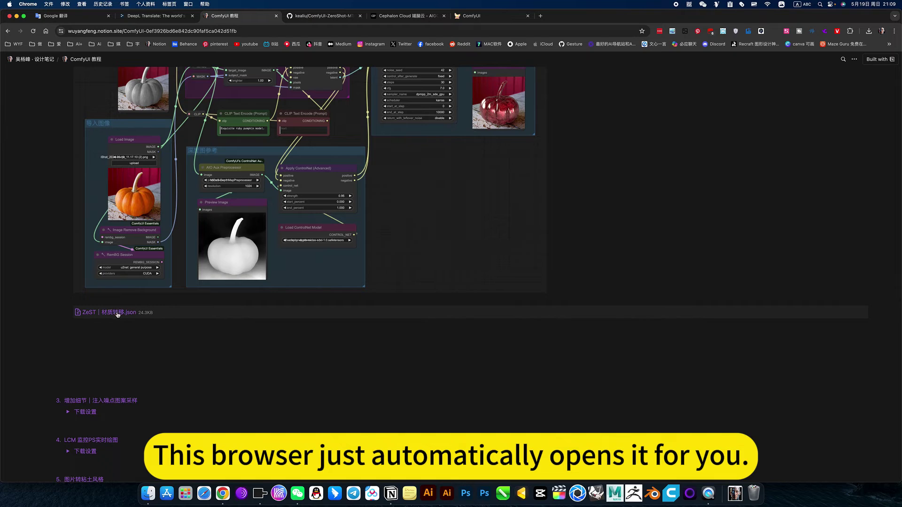
Step: Try to open the ZeST workflow JSON from the notes again and close its loading page
{"action": "left_click", "coordinate": [118, 313]}
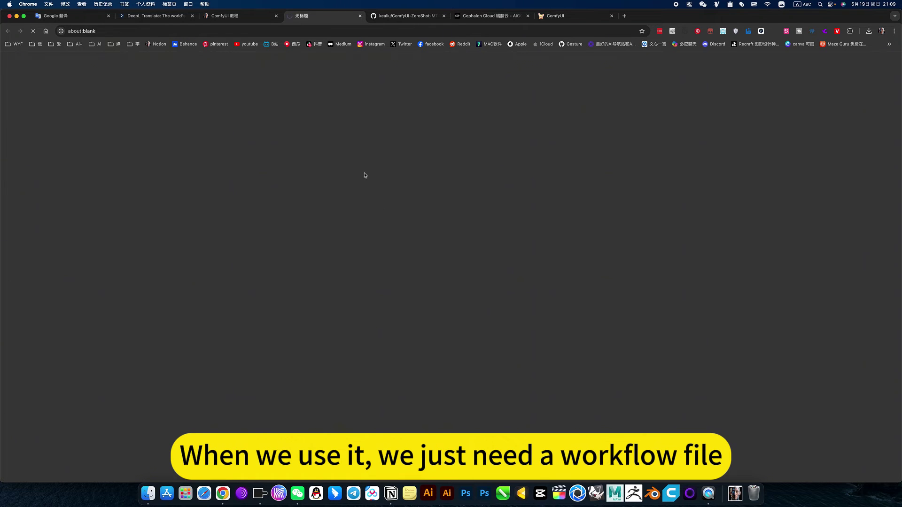
{"action": "left_click", "coordinate": [245, 15]}
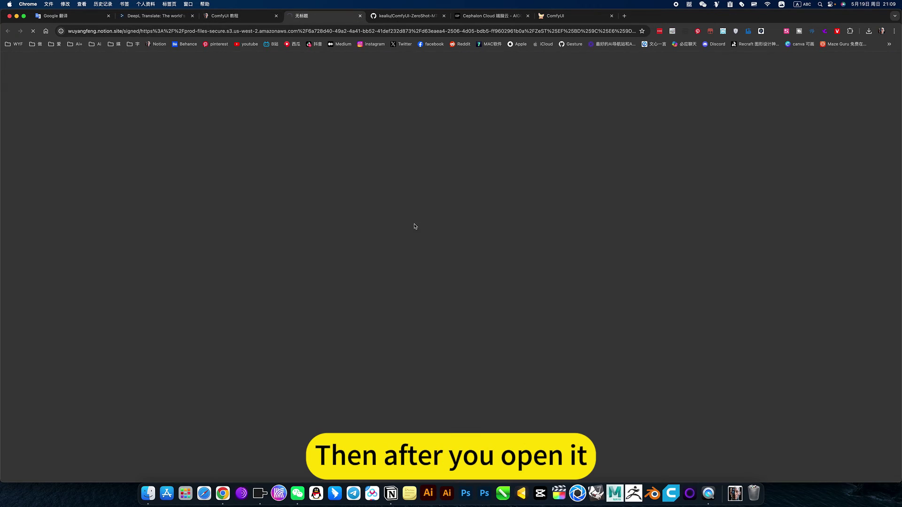
{"action": "right_click", "coordinate": [410, 193]}
{"action": "left_click", "coordinate": [570, 210]}
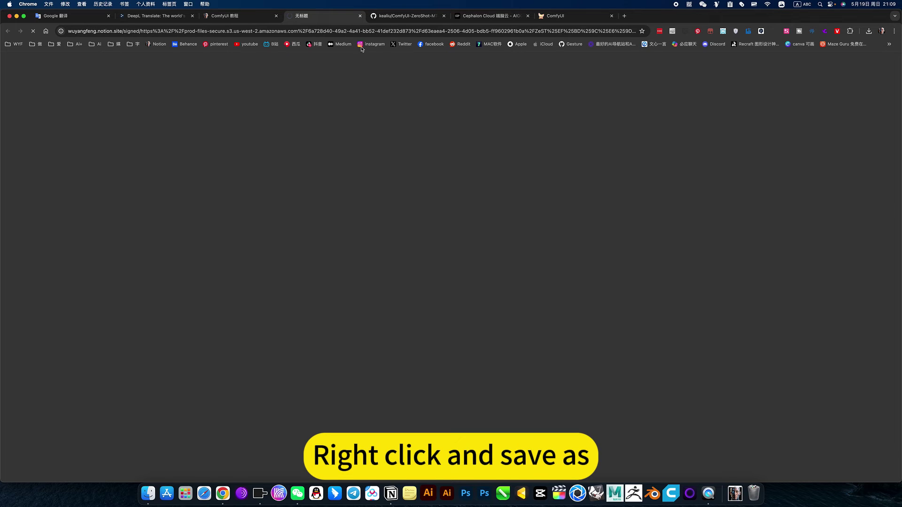
{"action": "left_click", "coordinate": [360, 17]}
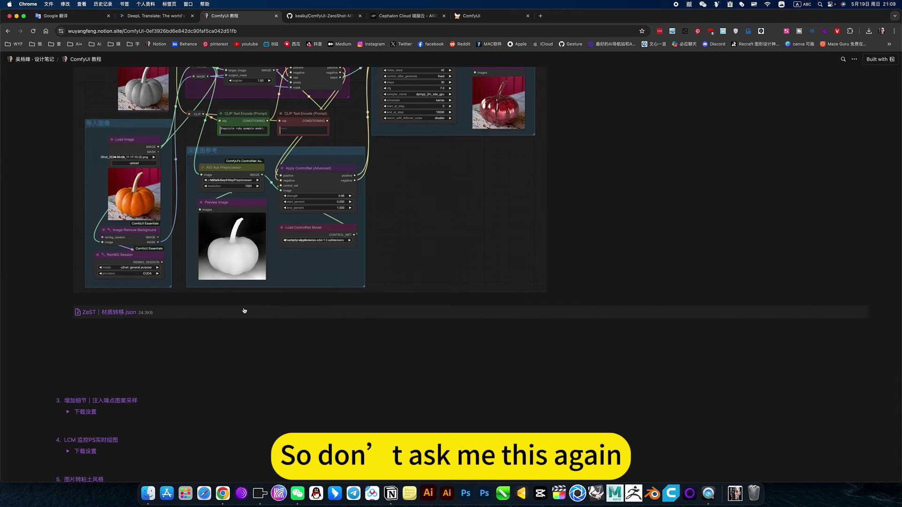
Step: Switch to Cephalon Cloud and open the list of own applications to check the running ComfyUI instance
{"action": "scroll", "coordinate": [291, 188], "scroll_direction": "down", "scroll_amount": 2}
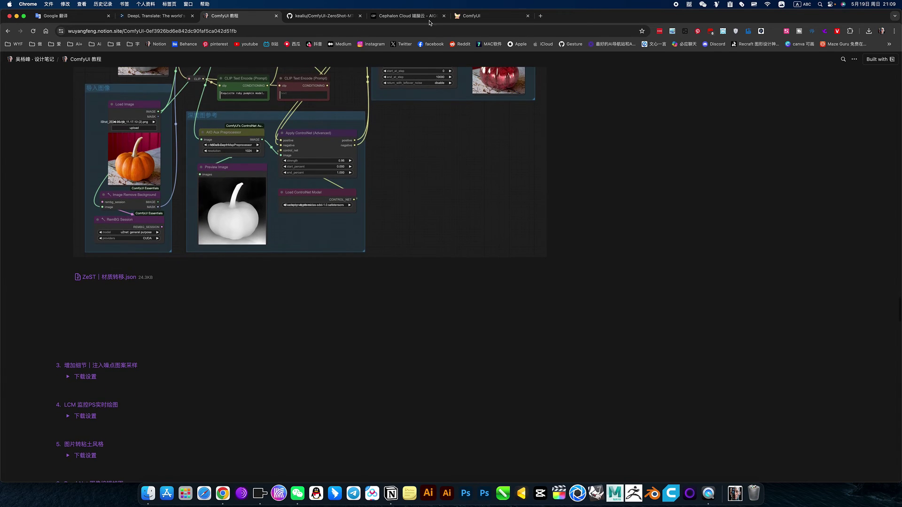
{"action": "left_click", "coordinate": [486, 19]}
{"action": "left_click", "coordinate": [408, 17]}
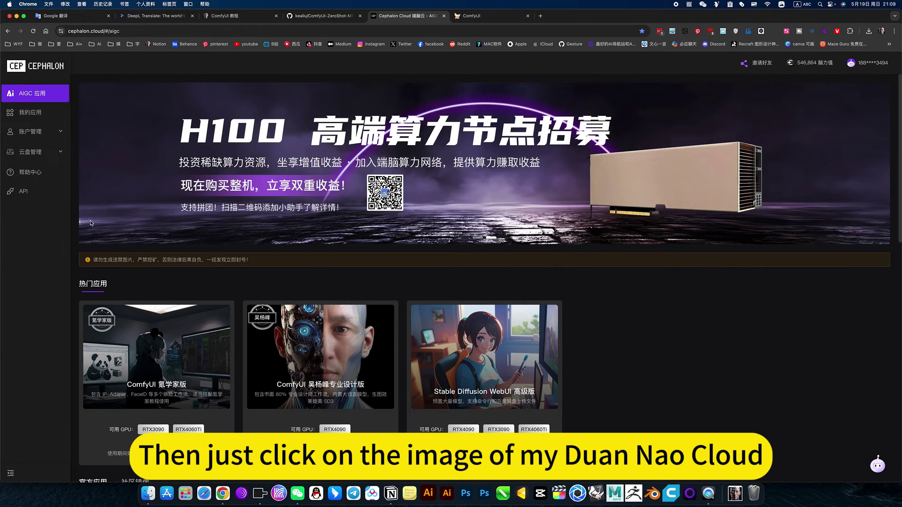
{"action": "left_click", "coordinate": [30, 113]}
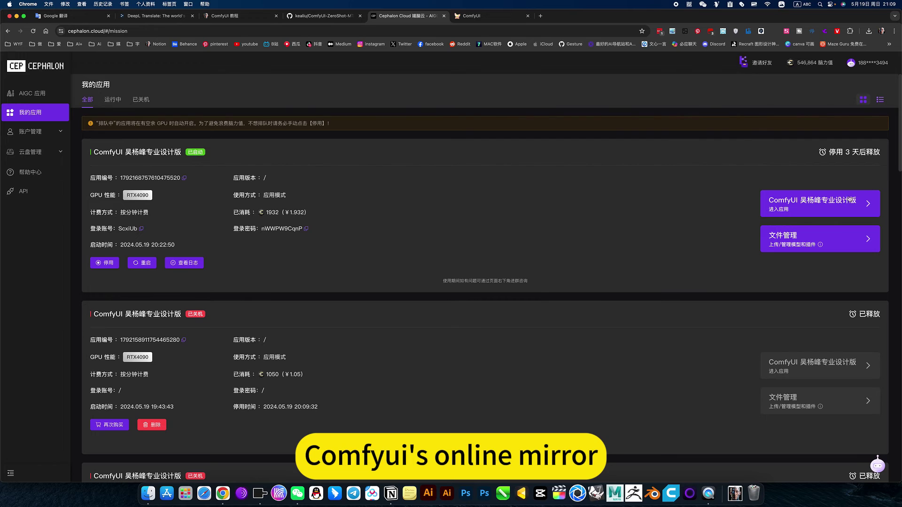
Step: Switch back to ComfyUI, expand the author's folder in the Workspace workflow list and select the ZeST｜材质转移 workflow
{"action": "left_click", "coordinate": [486, 16]}
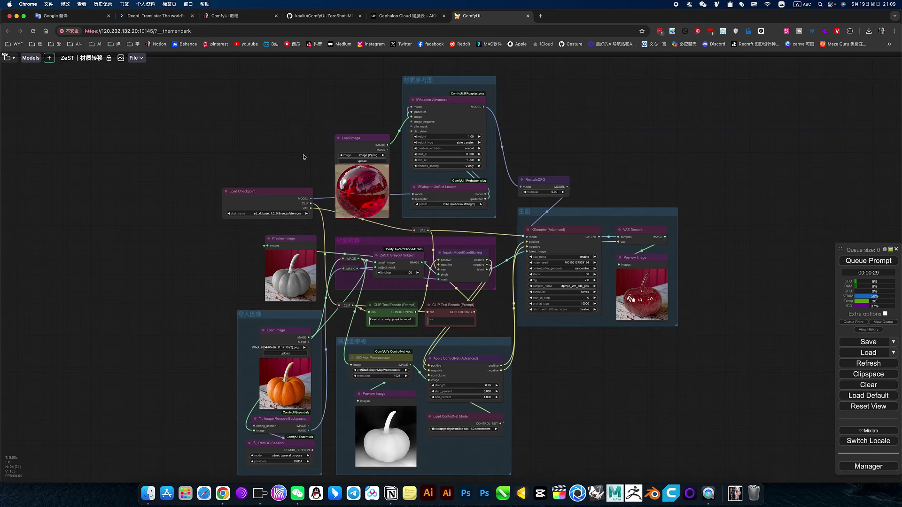
{"action": "left_click", "coordinate": [7, 58]}
{"action": "left_click", "coordinate": [10, 113]}
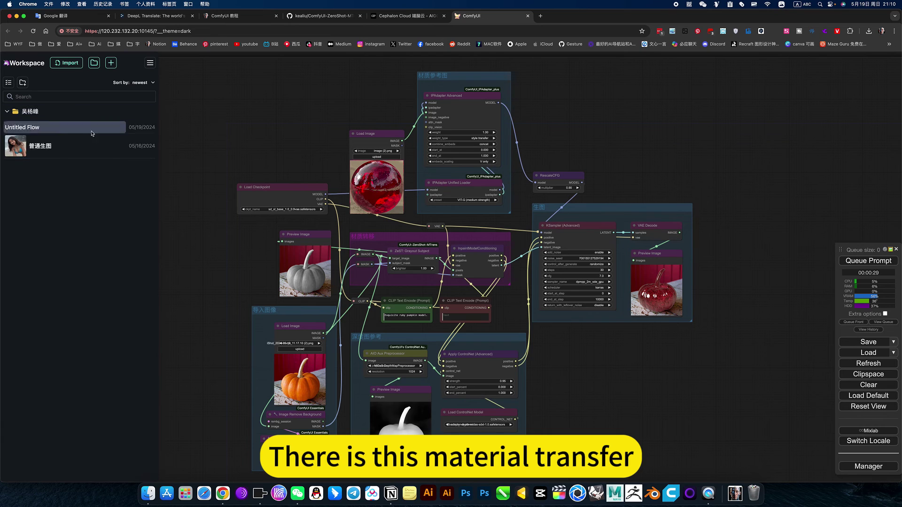
{"action": "left_click", "coordinate": [7, 114]}
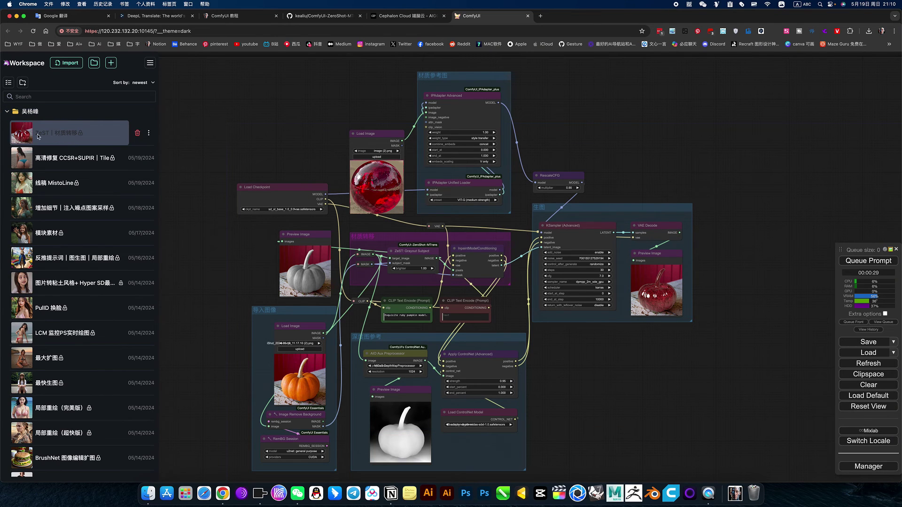
{"action": "left_click", "coordinate": [17, 132]}
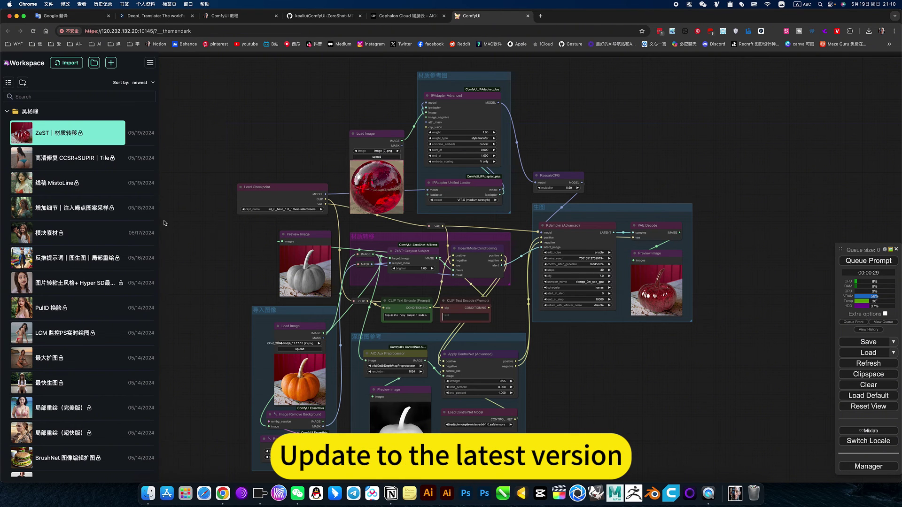
Step: Browse the remaining workflows in the author's folder and close the Workspace list to return to the node canvas
{"action": "scroll", "coordinate": [53, 347], "scroll_direction": "down", "scroll_amount": 15}
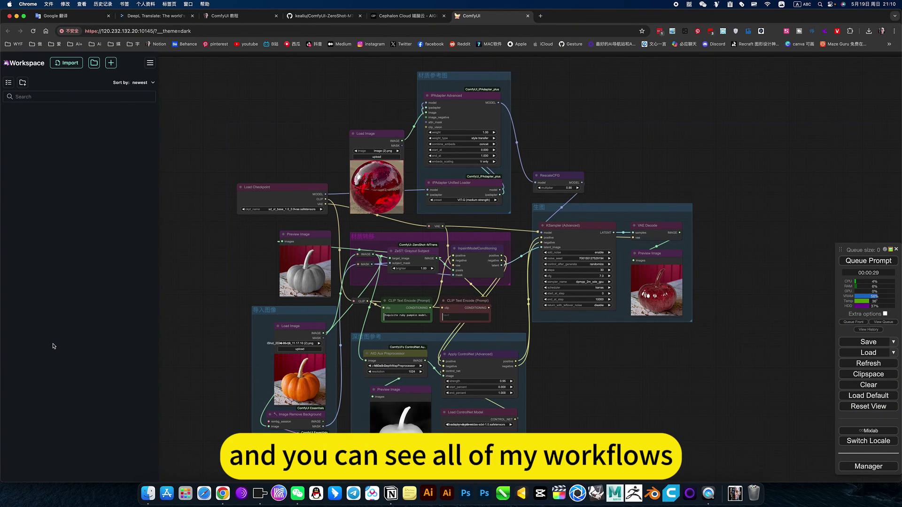
{"action": "scroll", "coordinate": [53, 346], "scroll_direction": "up", "scroll_amount": 15}
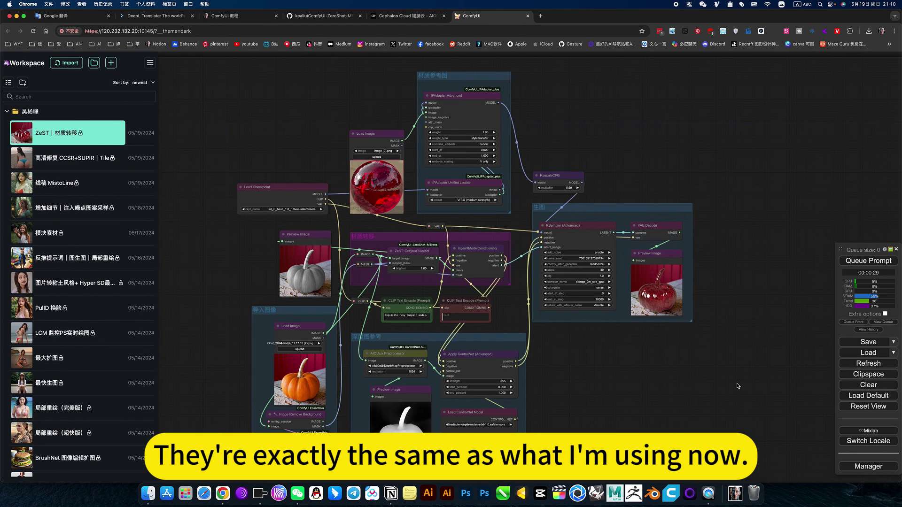
{"action": "left_click", "coordinate": [605, 375]}
{"action": "left_click", "coordinate": [579, 380]}
{"action": "left_click_drag", "start_coordinate": [579, 381], "coordinate": [584, 370]}
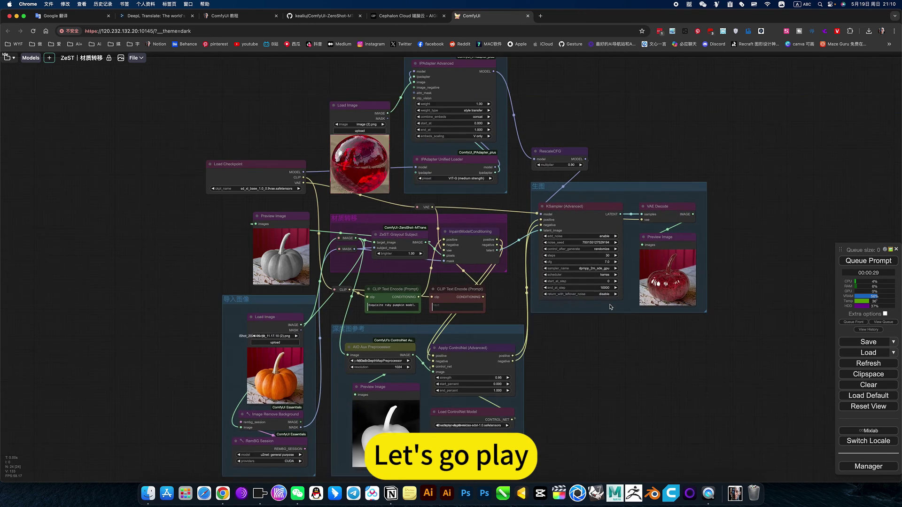